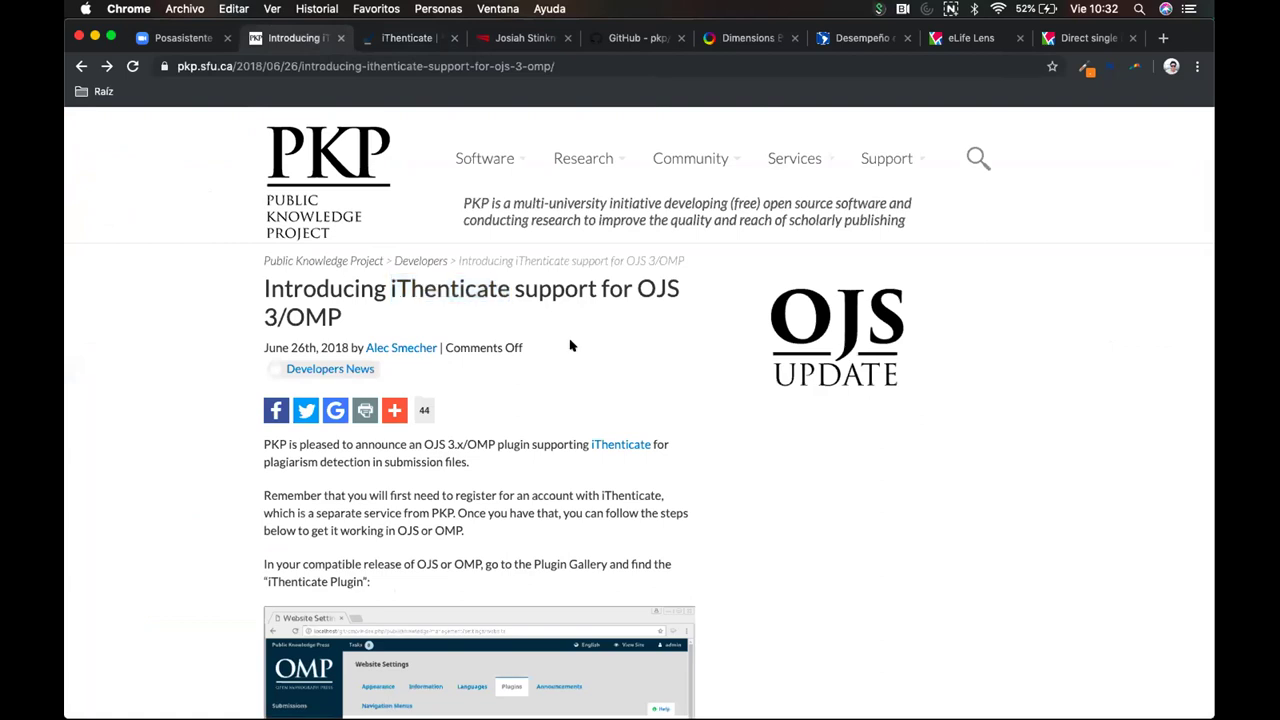
Enlarge the PKP article on iThenticate support for OJS 3/OMP to 125% and read its introduction.
{"action": "scroll", "coordinate": [544, 365], "scroll_direction": "down", "scroll_amount": 2}
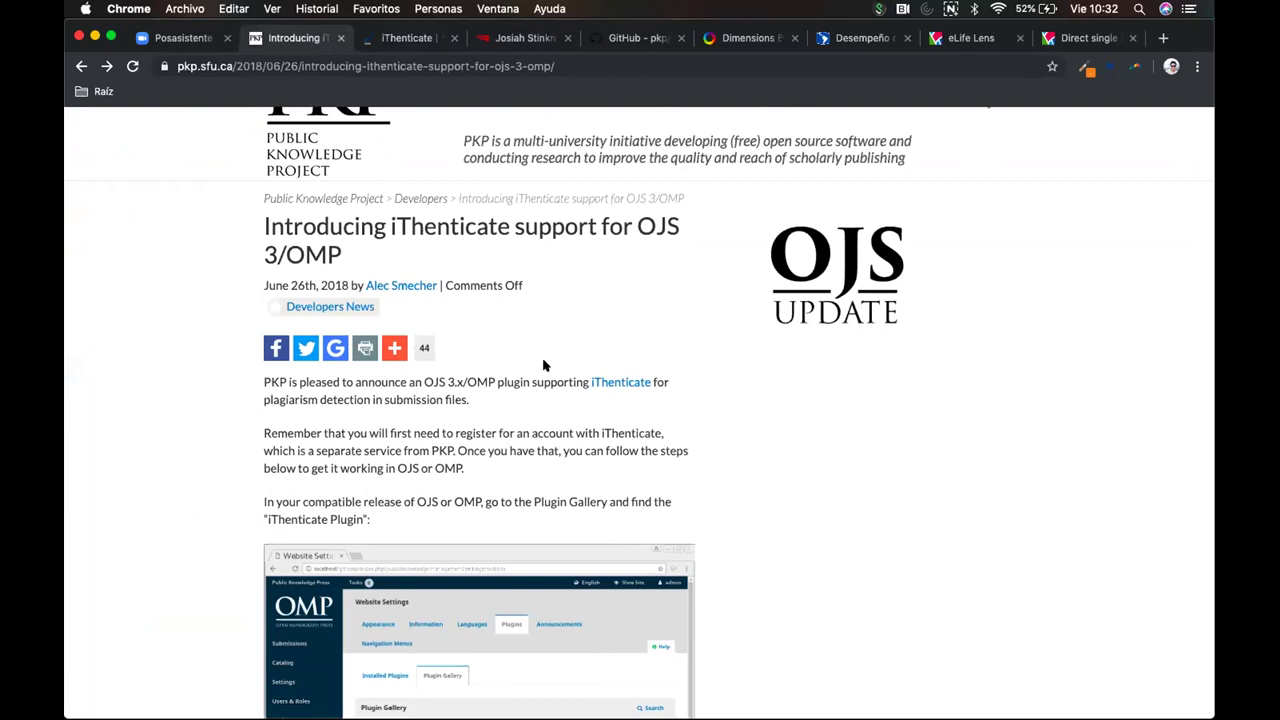
{"action": "key", "text": "super+plus"}
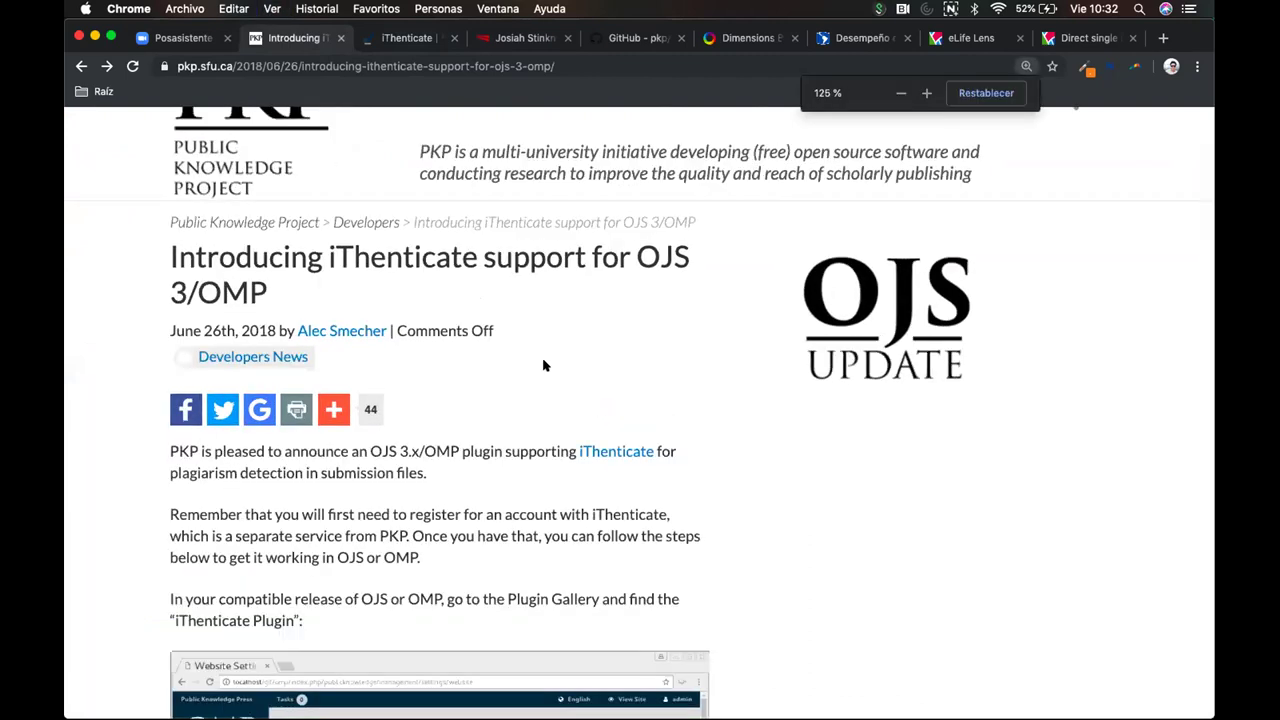
{"action": "scroll", "coordinate": [543, 363], "scroll_direction": "down", "scroll_amount": 6}
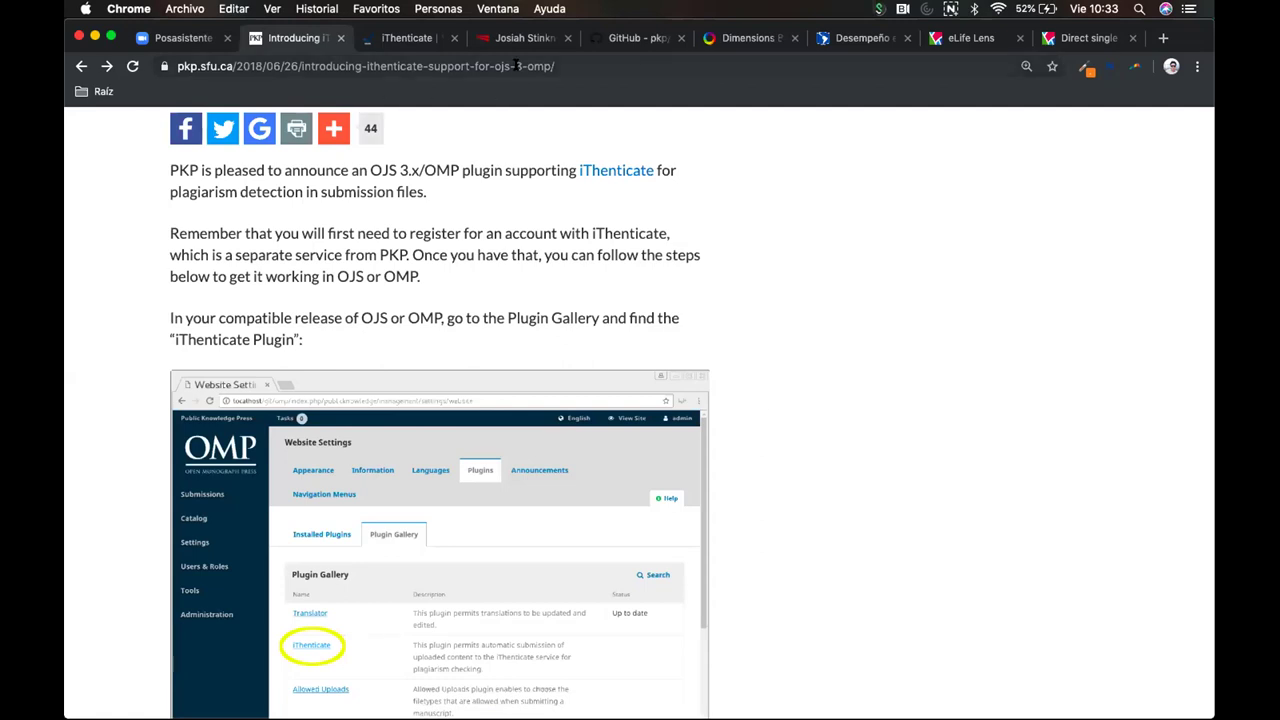
Go from the iThenticate package options back to the account's document folders, and return to the PKP article.
{"action": "left_click", "coordinate": [398, 42]}
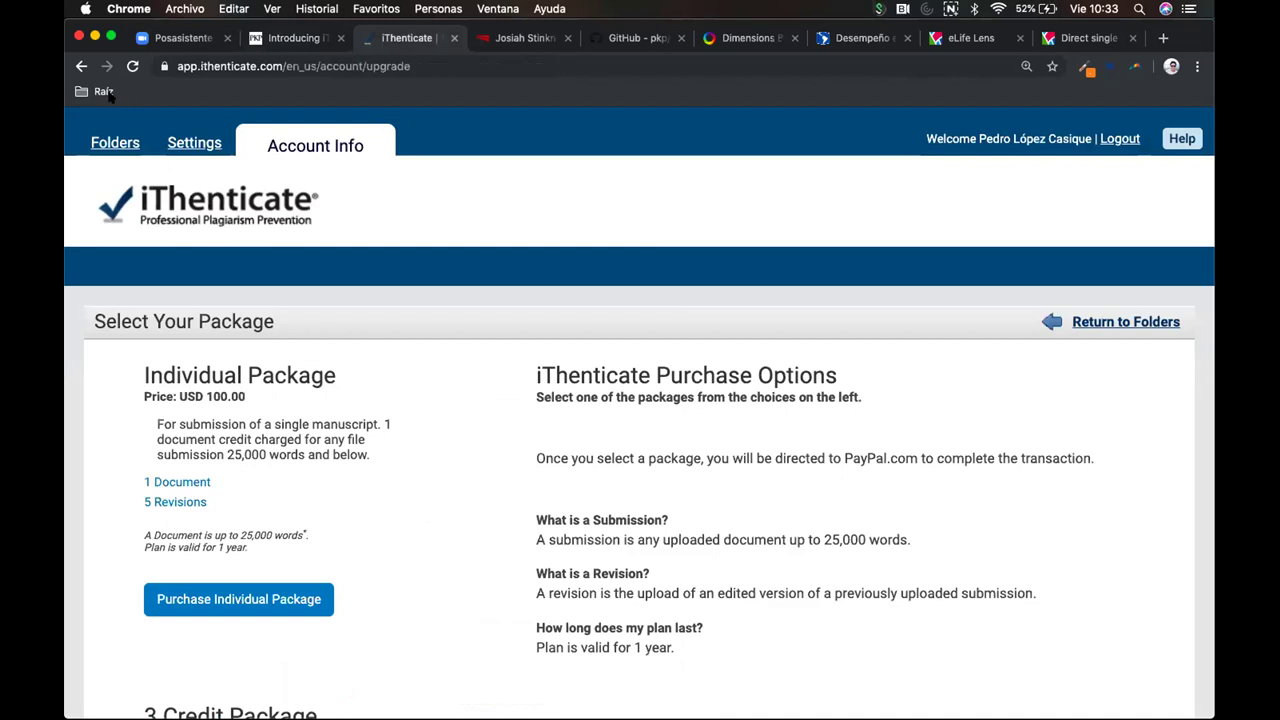
{"action": "left_click", "coordinate": [81, 66]}
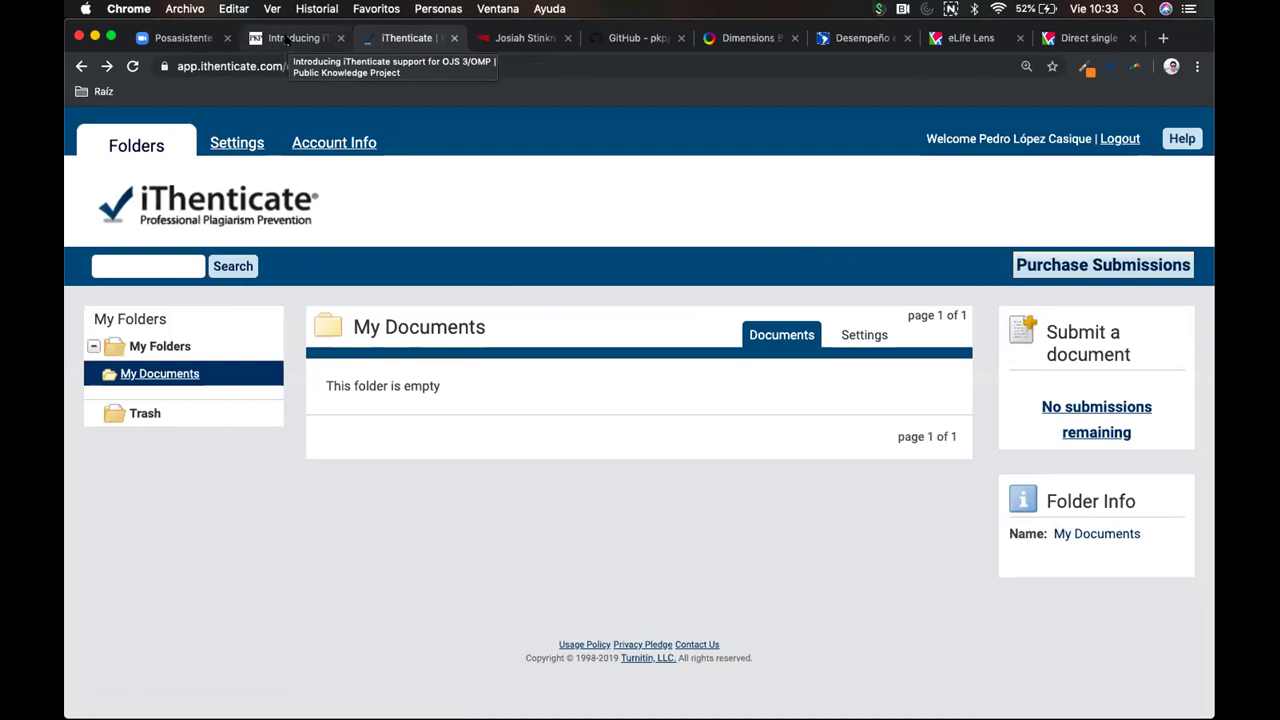
{"action": "left_click", "coordinate": [287, 39]}
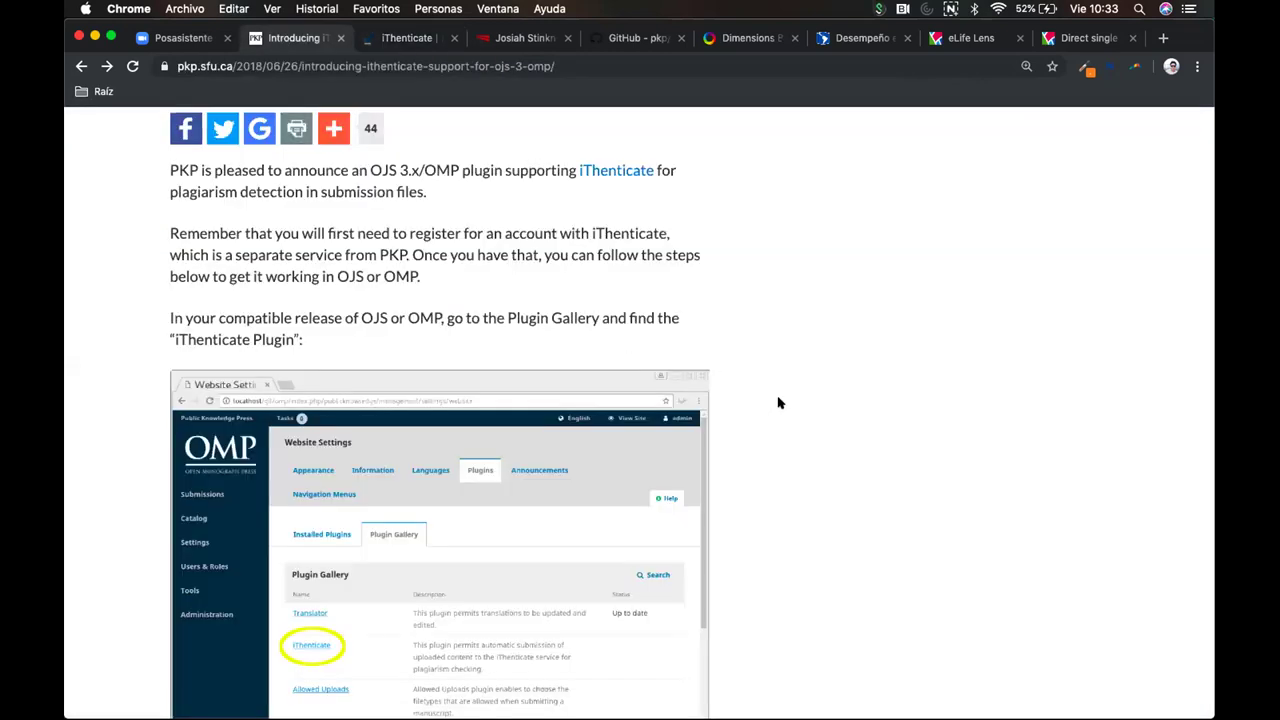
{"action": "scroll", "coordinate": [779, 403], "scroll_direction": "up", "scroll_amount": 1}
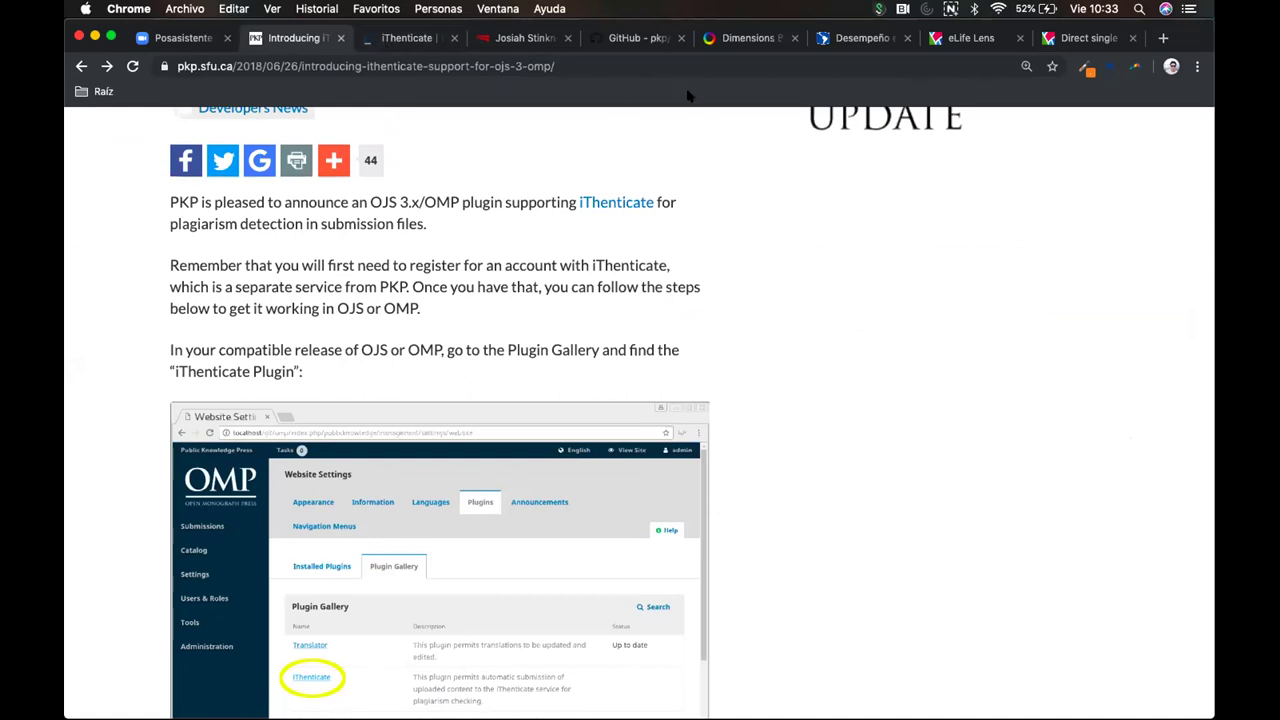
Open the Plugins section of the OJS website settings and examine the installed plugins through the Generic Plugins group.
{"action": "left_click", "coordinate": [530, 40]}
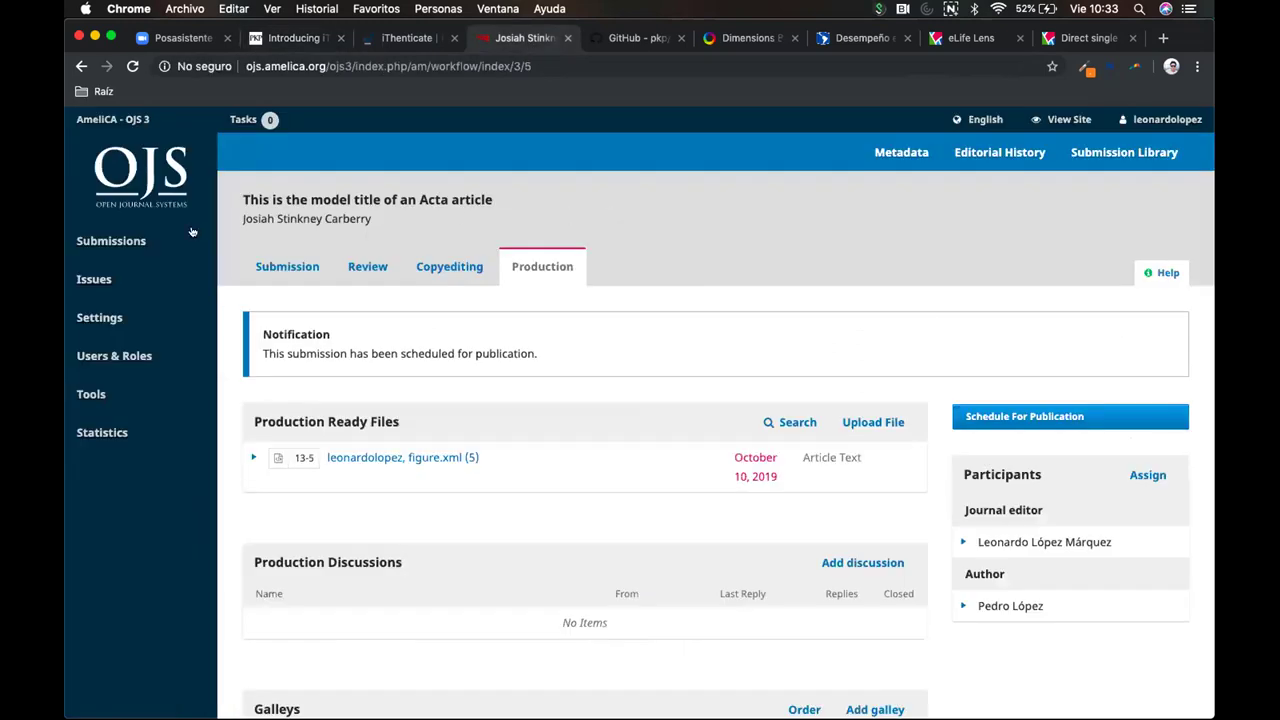
{"action": "mouse_move", "coordinate": [134, 320]}
{"action": "left_click", "coordinate": [252, 355]}
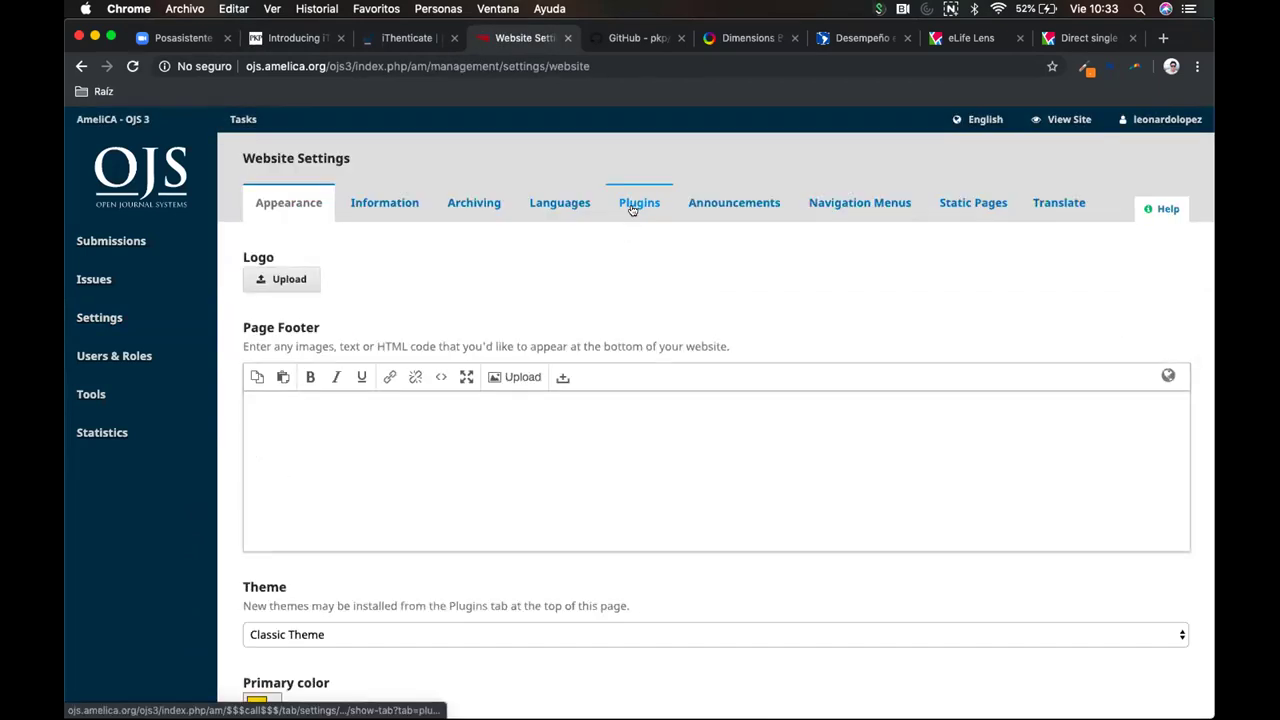
{"action": "left_click", "coordinate": [632, 204]}
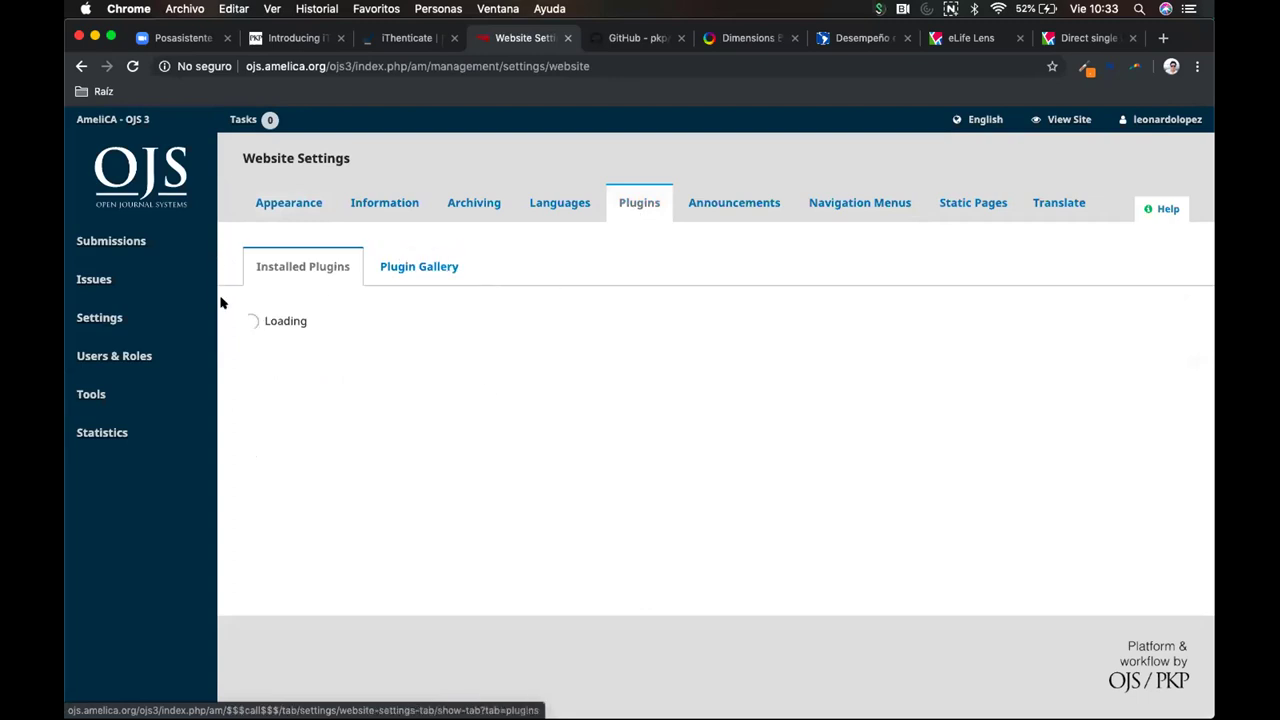
{"action": "scroll", "coordinate": [227, 365], "scroll_direction": "down", "scroll_amount": 5}
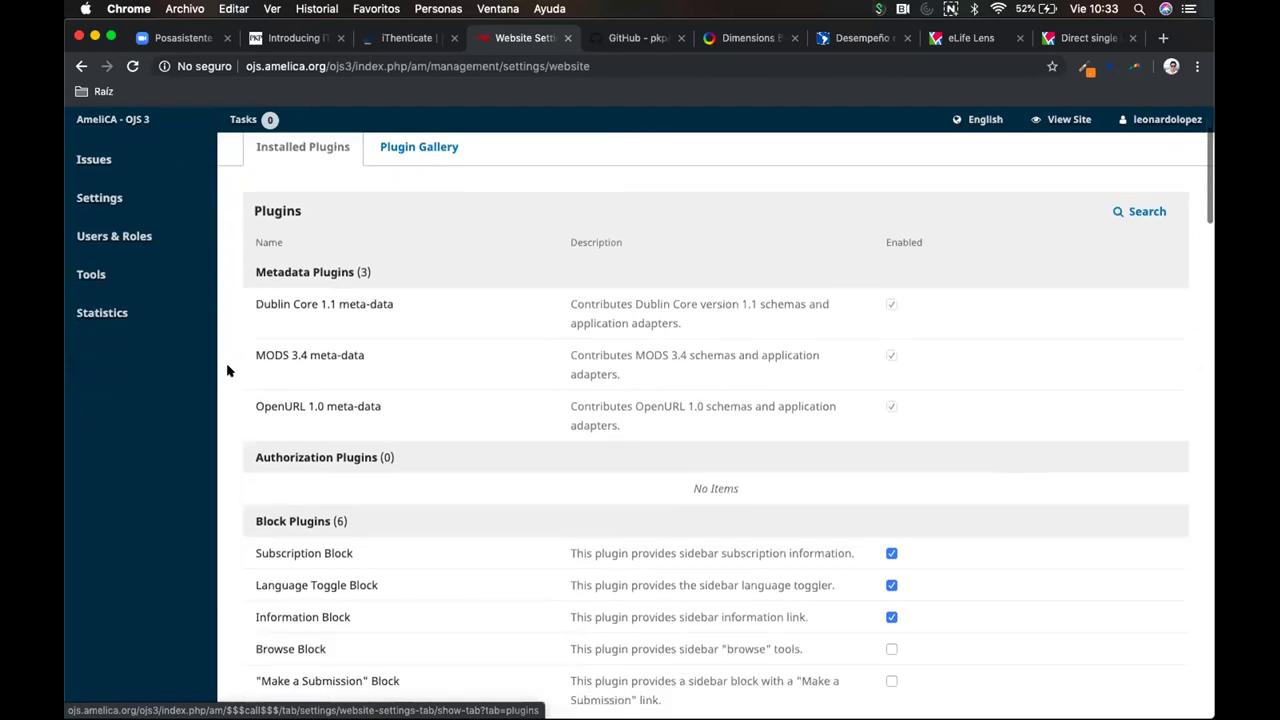
{"action": "scroll", "coordinate": [227, 370], "scroll_direction": "down", "scroll_amount": 1}
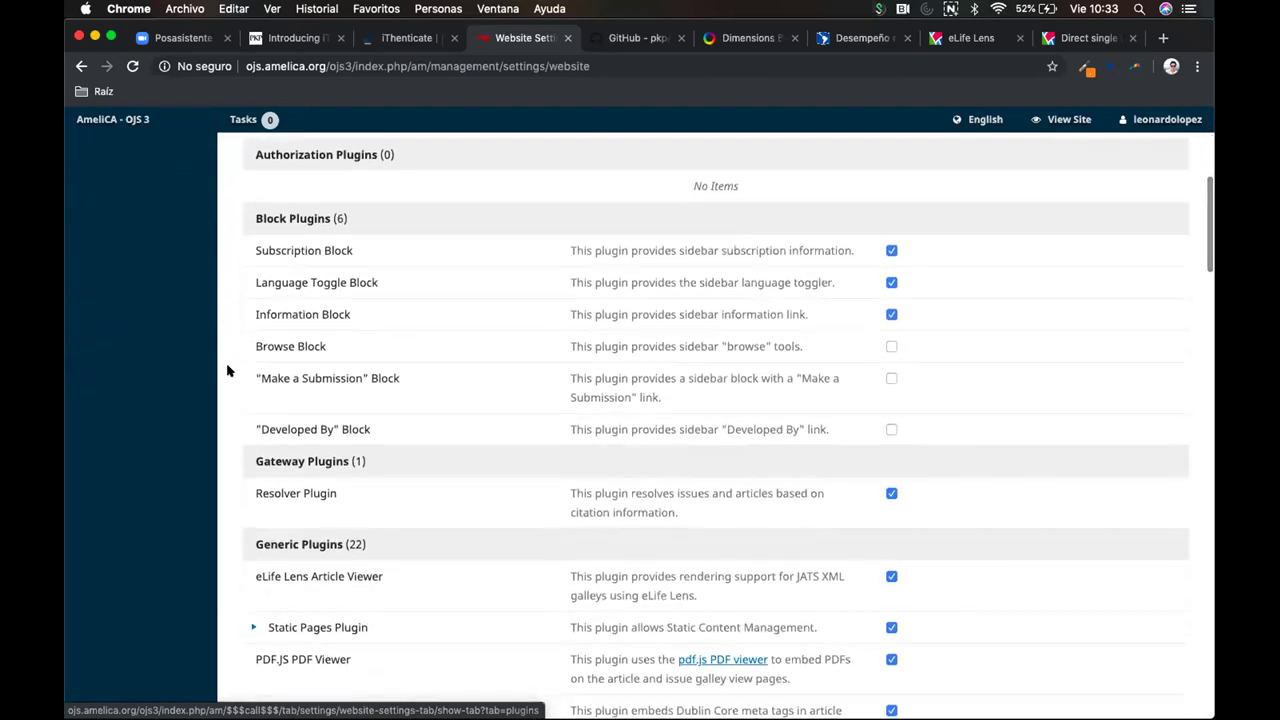
{"action": "scroll", "coordinate": [227, 370], "scroll_direction": "down", "scroll_amount": 1}
{"action": "scroll", "coordinate": [227, 370], "scroll_direction": "down", "scroll_amount": 2}
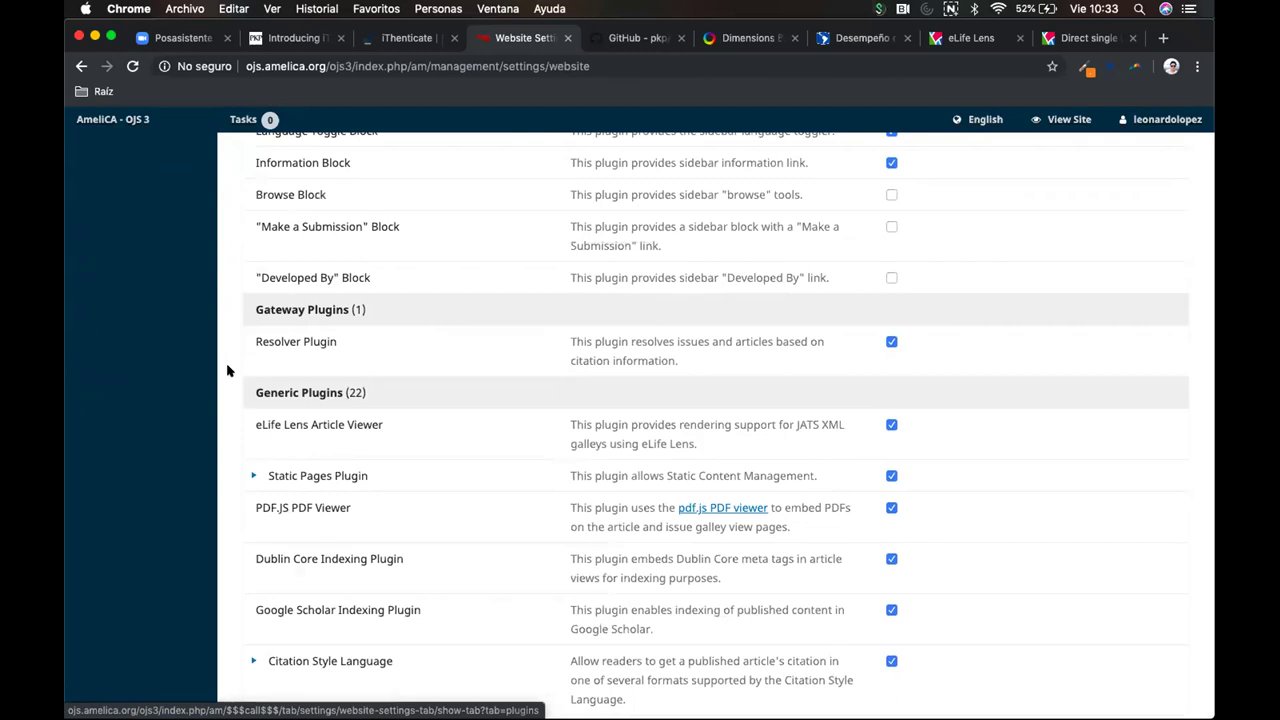
Review the PKP article's iThenticate plugin instructions, from its publication date and plugin gallery installation through the config.inc.php settings.
{"action": "left_click", "coordinate": [288, 38]}
{"action": "scroll", "coordinate": [774, 462], "scroll_direction": "up", "scroll_amount": 4}
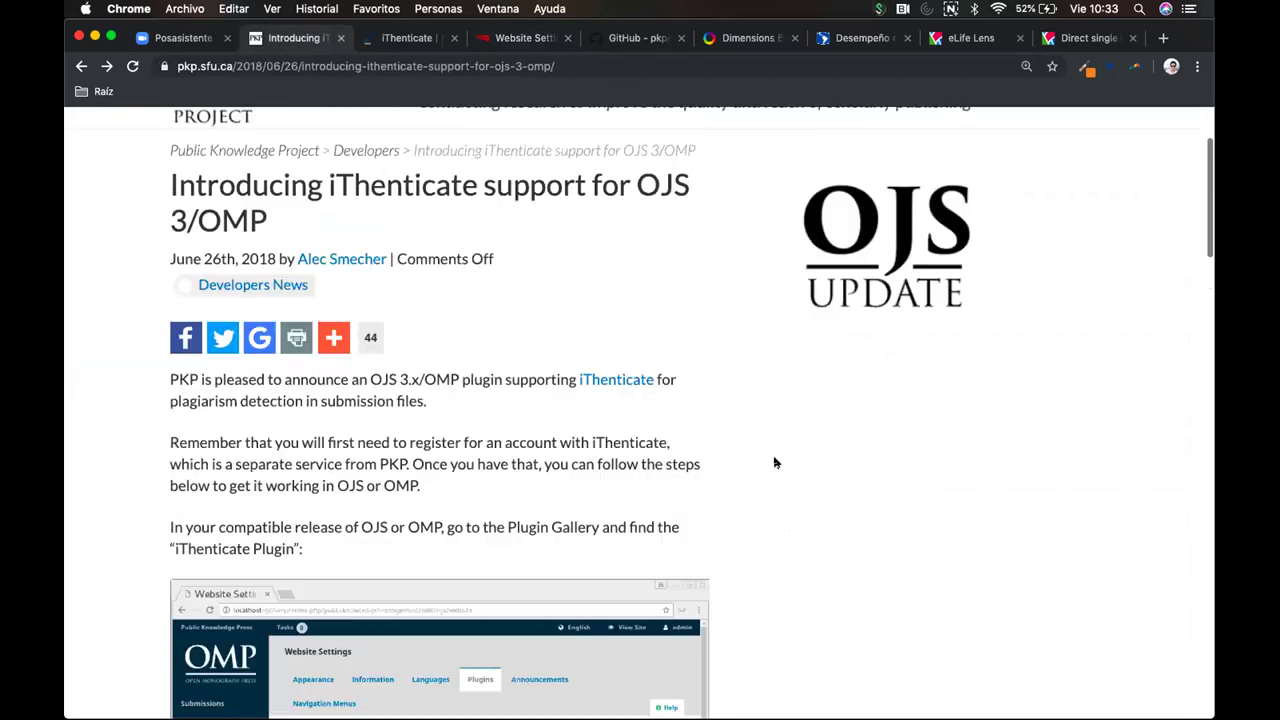
{"action": "scroll", "coordinate": [774, 462], "scroll_direction": "up", "scroll_amount": 3}
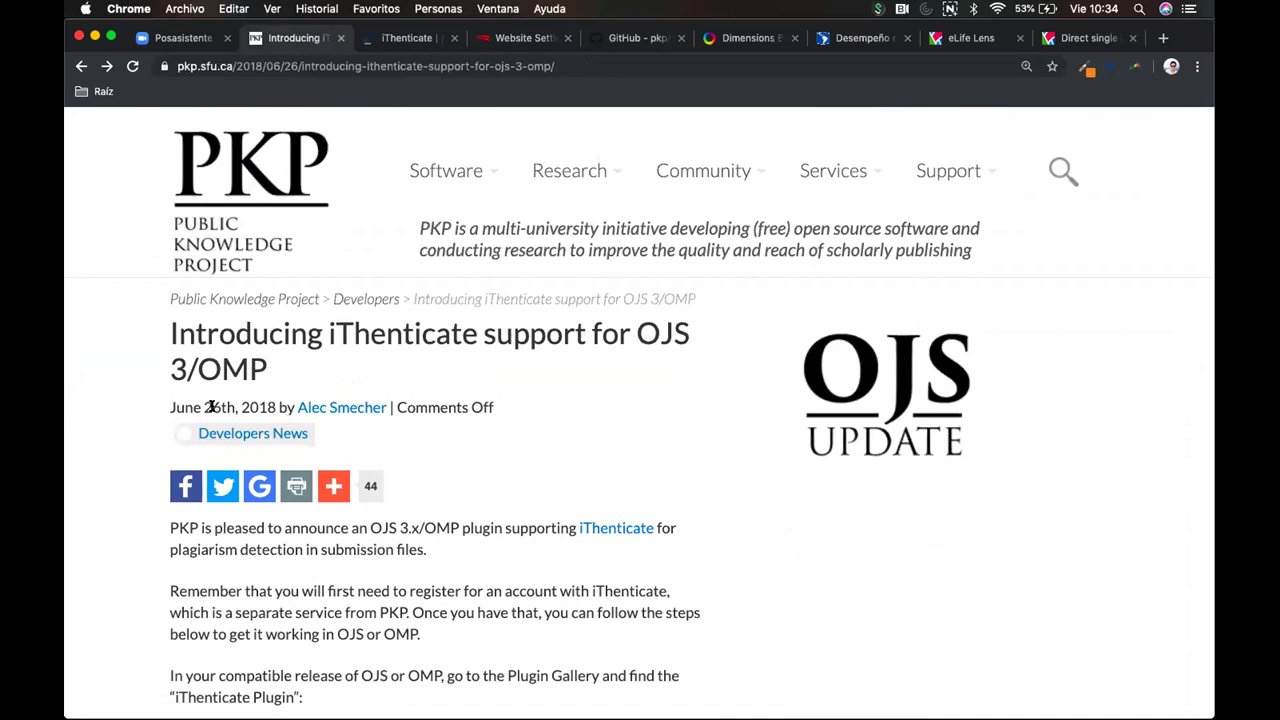
{"action": "scroll", "coordinate": [650, 444], "scroll_direction": "down", "scroll_amount": 5}
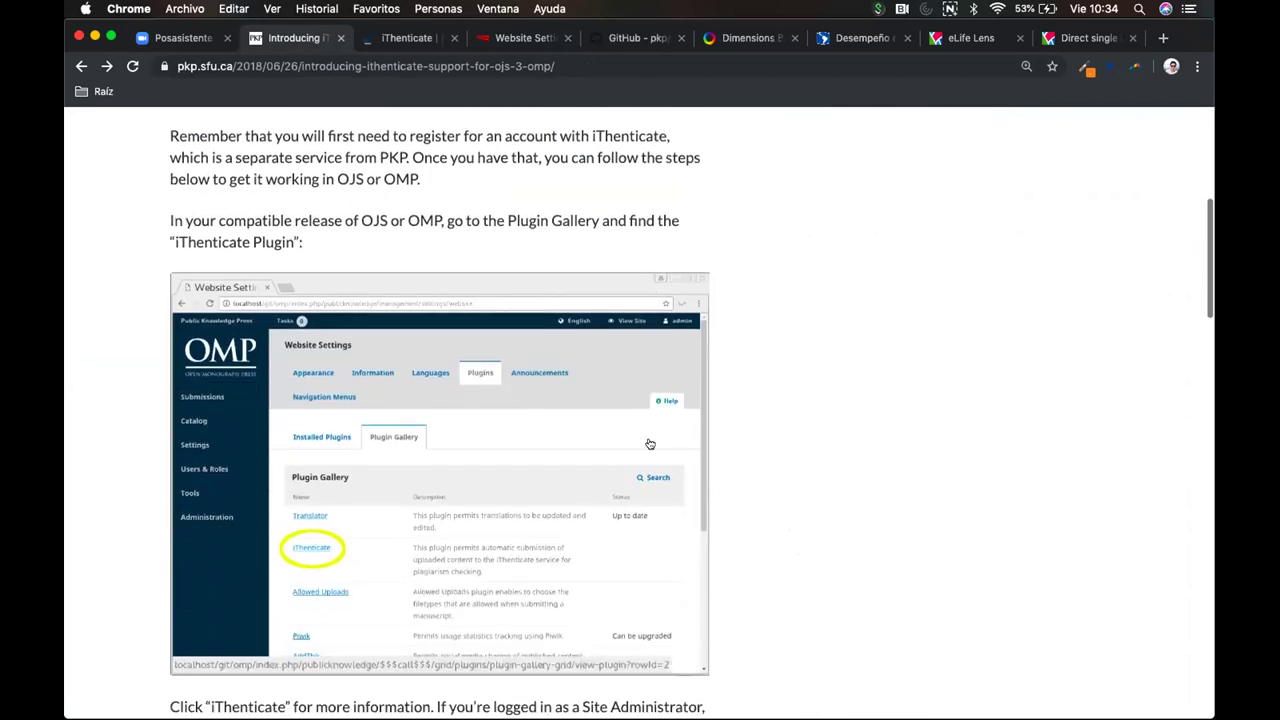
{"action": "scroll", "coordinate": [650, 444], "scroll_direction": "down", "scroll_amount": 2}
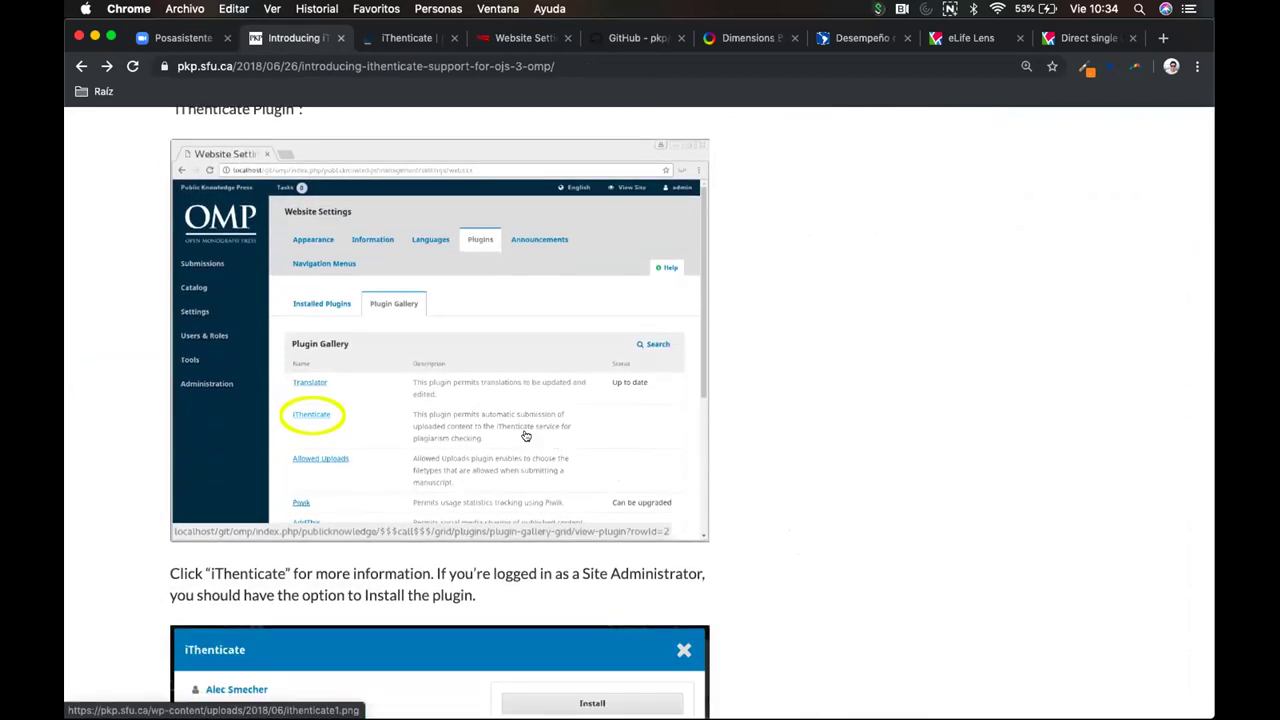
{"action": "scroll", "coordinate": [525, 435], "scroll_direction": "down", "scroll_amount": 1}
{"action": "scroll", "coordinate": [512, 392], "scroll_direction": "down", "scroll_amount": 3}
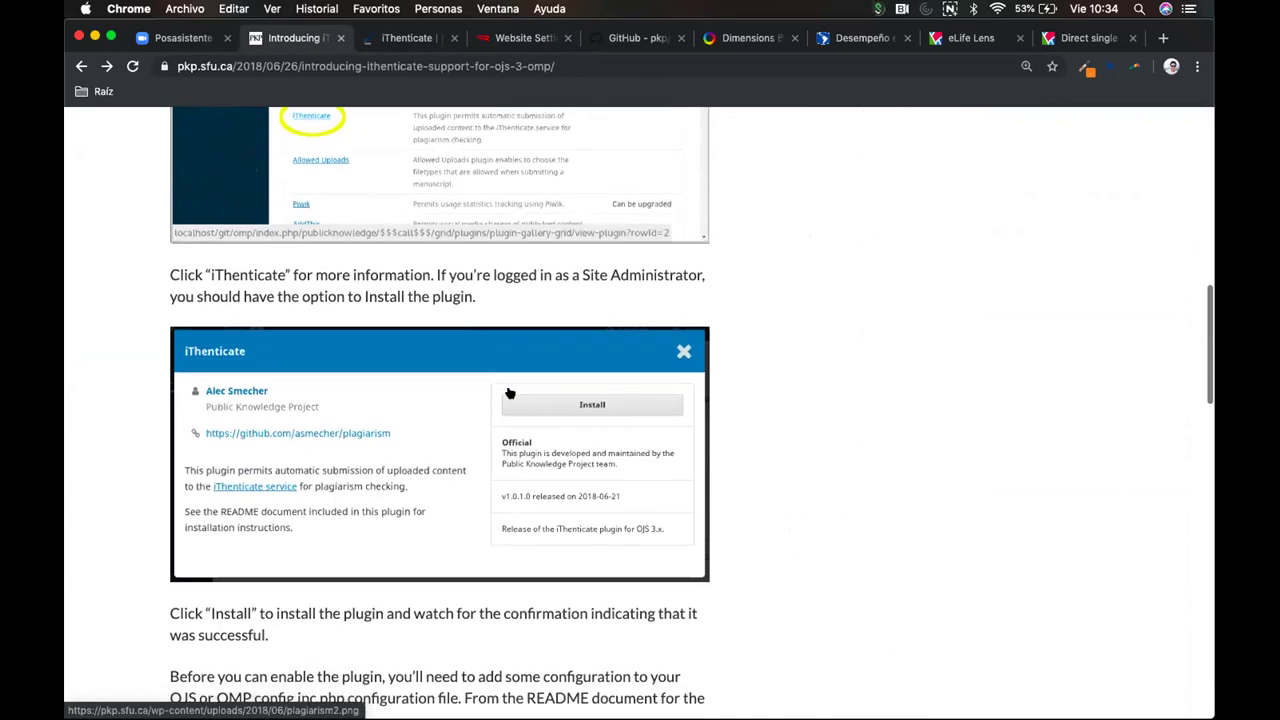
{"action": "scroll", "coordinate": [510, 393], "scroll_direction": "down", "scroll_amount": 3}
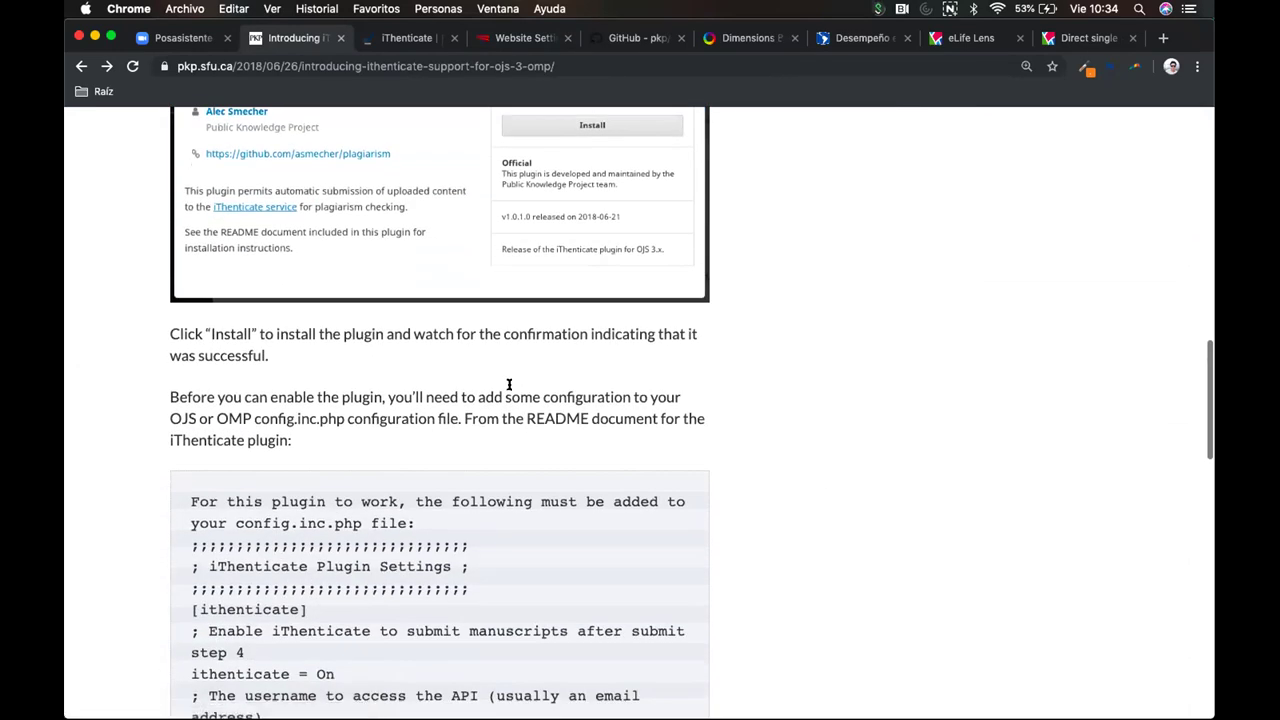
{"action": "scroll", "coordinate": [509, 385], "scroll_direction": "down", "scroll_amount": 1}
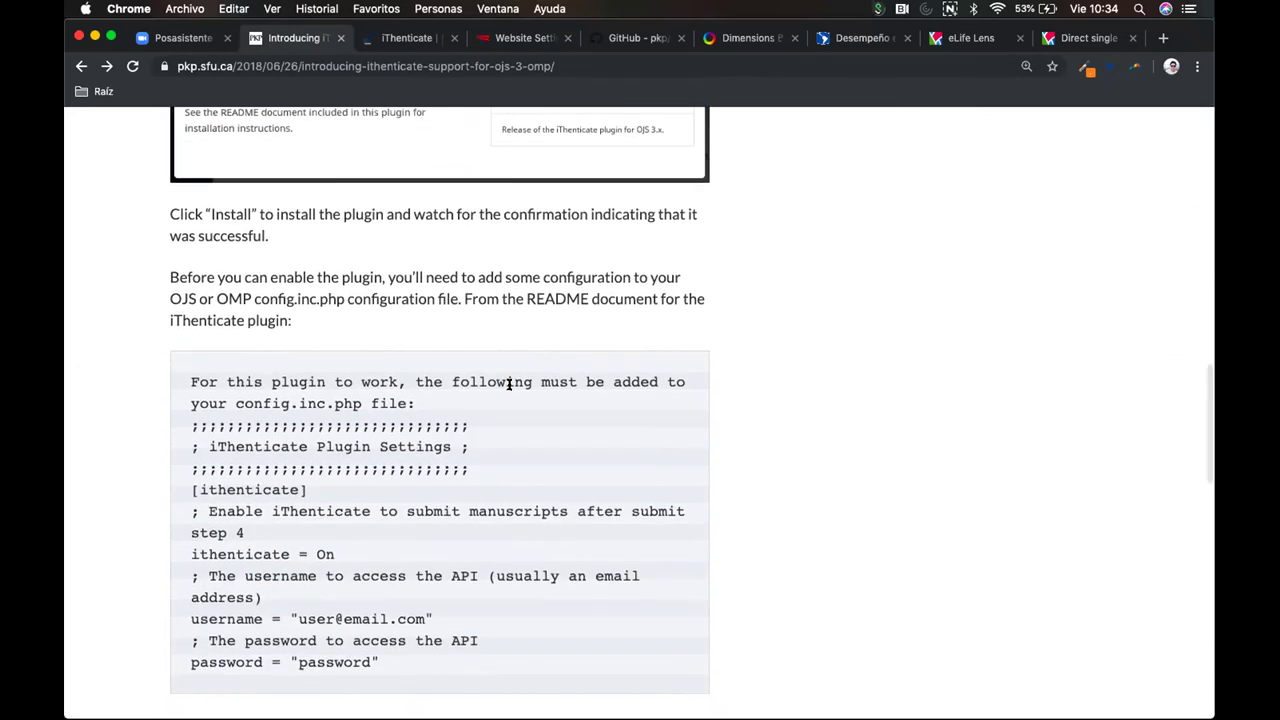
{"action": "scroll", "coordinate": [509, 384], "scroll_direction": "down", "scroll_amount": 1}
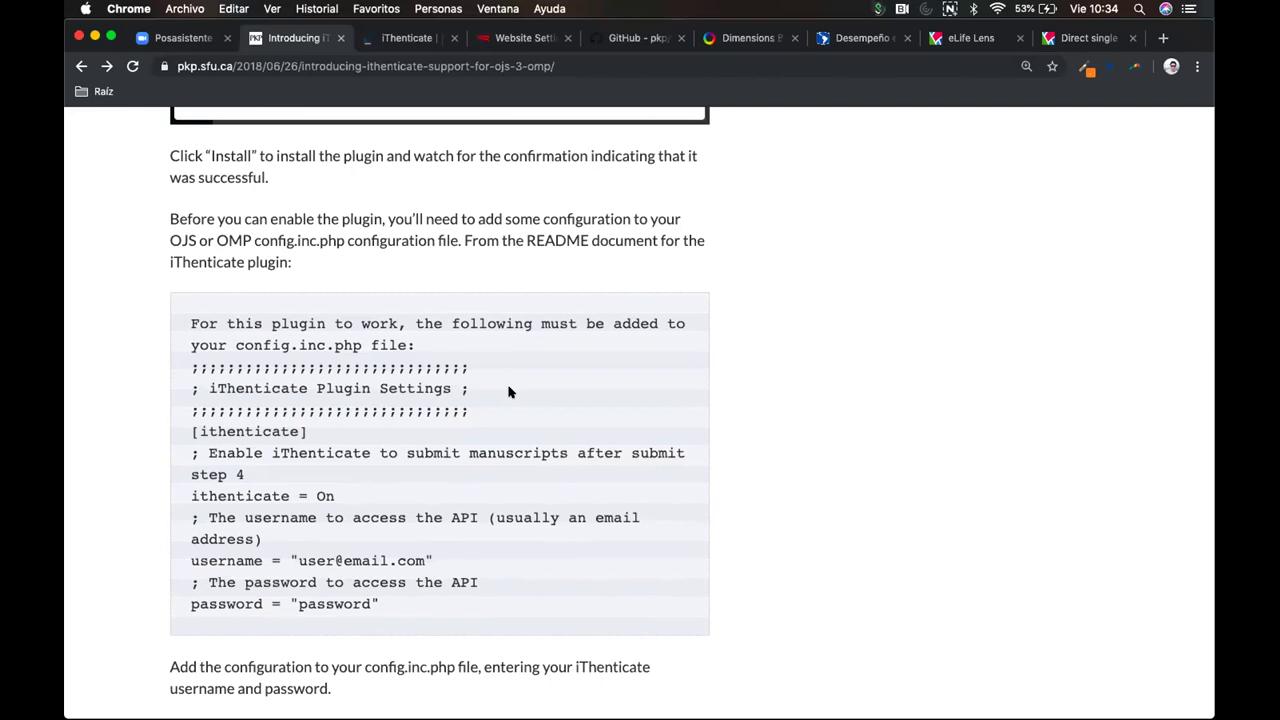
Show the iThenticate account's folders page and select its web address.
{"action": "left_click", "coordinate": [384, 37]}
{"action": "left_click", "coordinate": [275, 65]}
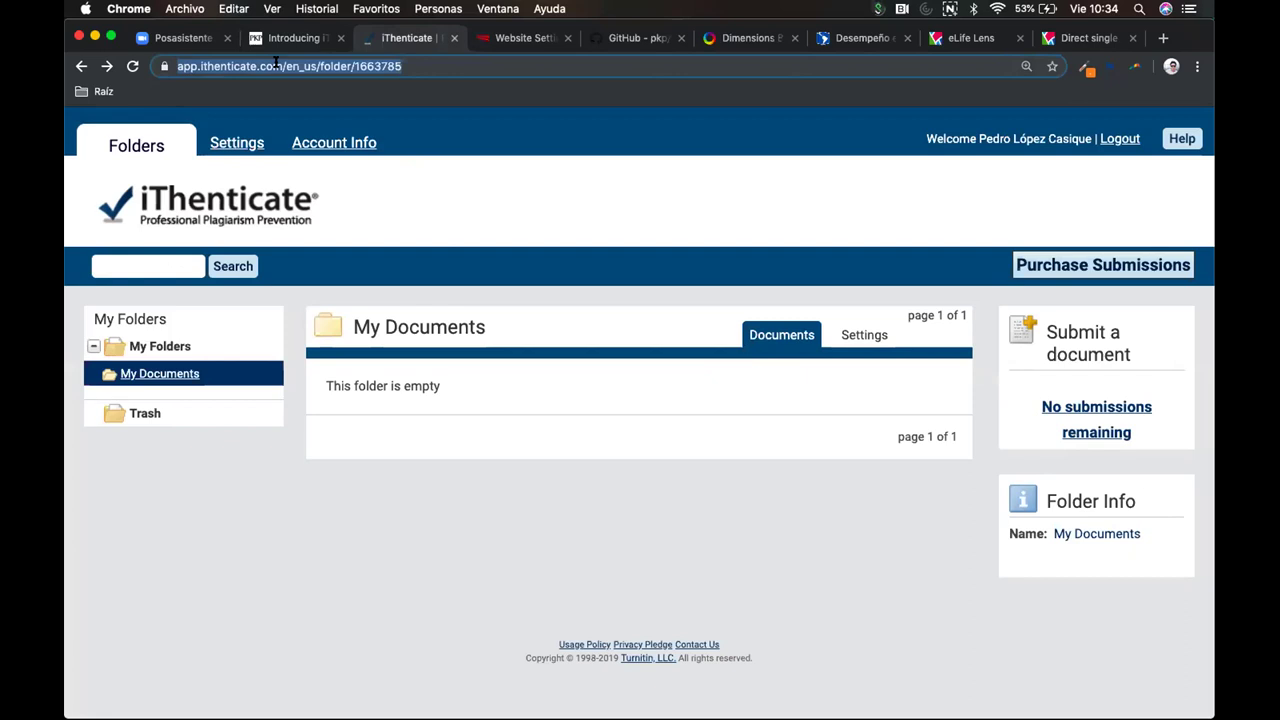
{"action": "left_click", "coordinate": [281, 65]}
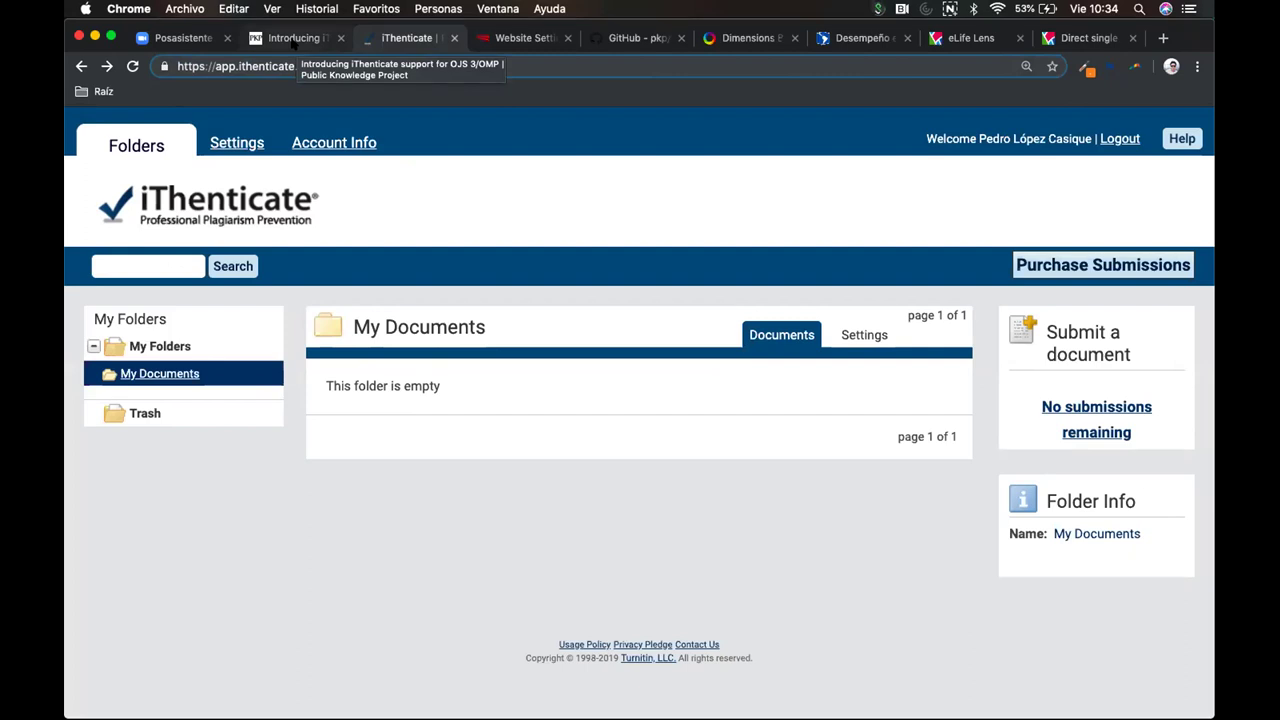
Highlight the iThenticate Plugin Settings block and the config.inc.php file name in the PKP article.
{"action": "left_click", "coordinate": [293, 40]}
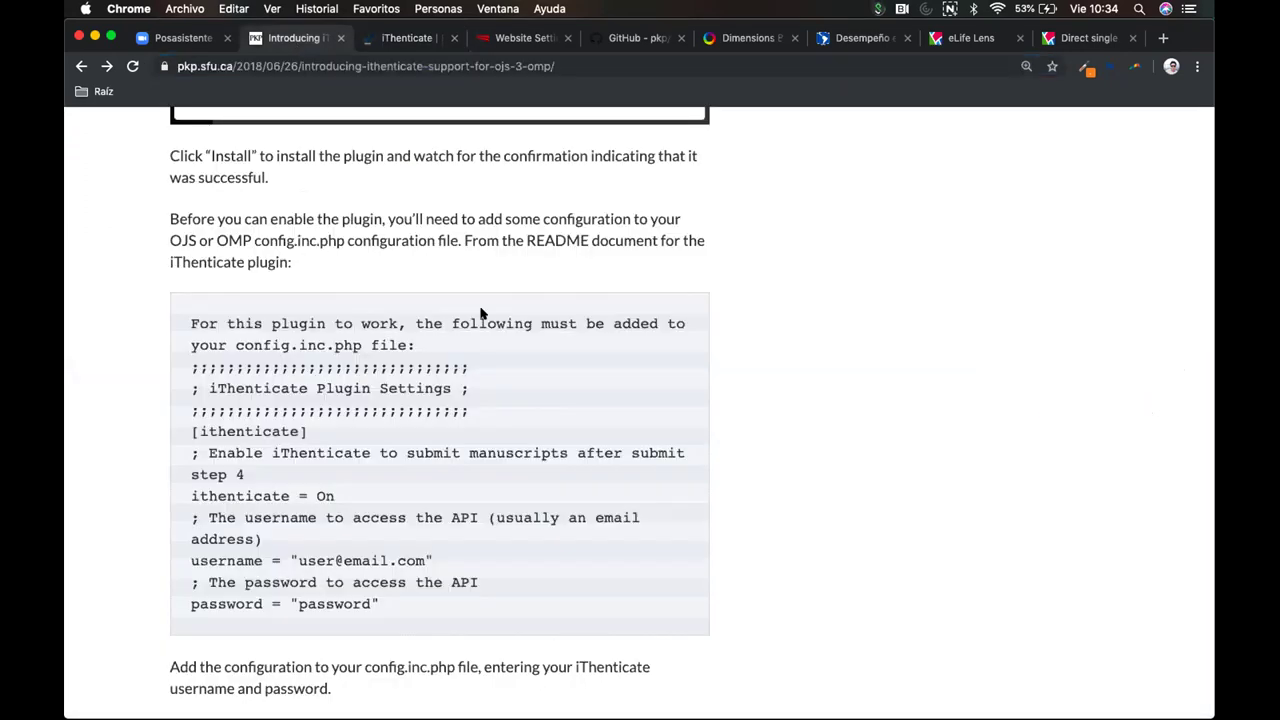
{"action": "scroll", "coordinate": [480, 314], "scroll_direction": "down", "scroll_amount": 1}
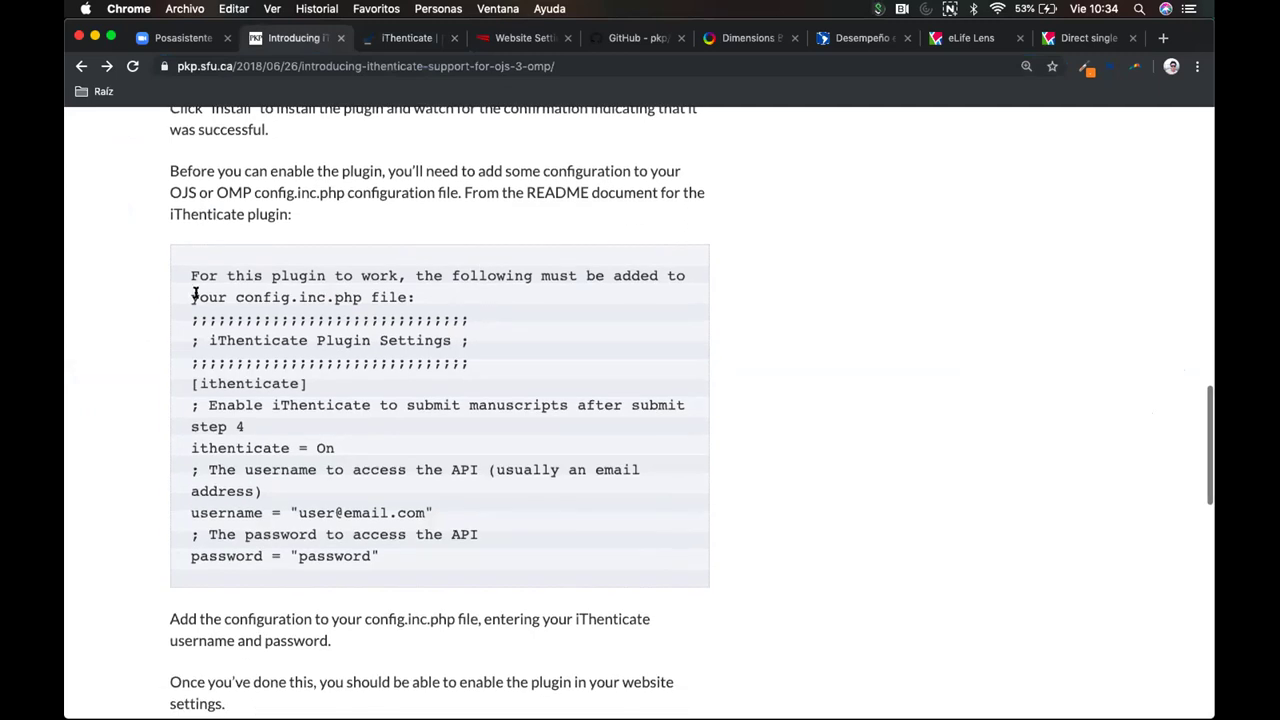
{"action": "left_click_drag", "start_coordinate": [186, 276], "coordinate": [531, 548]}
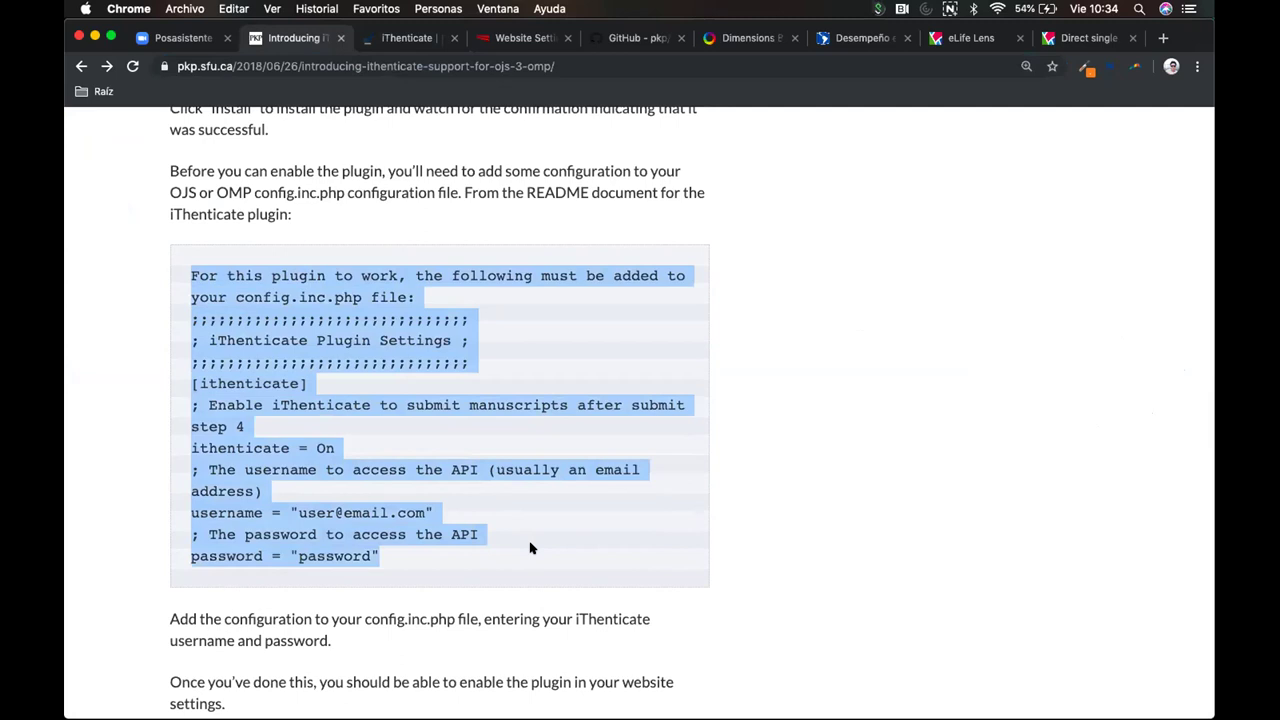
{"action": "left_click_drag", "start_coordinate": [254, 192], "coordinate": [344, 192]}
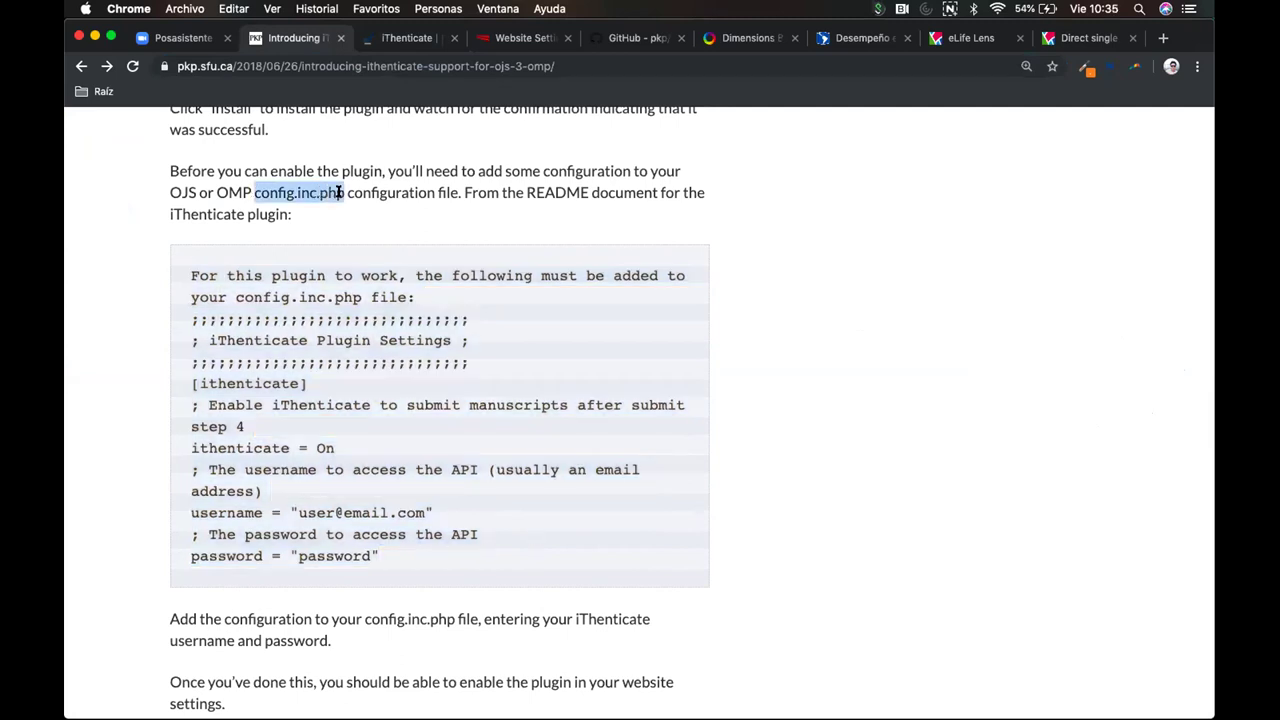
{"action": "left_click", "coordinate": [404, 231]}
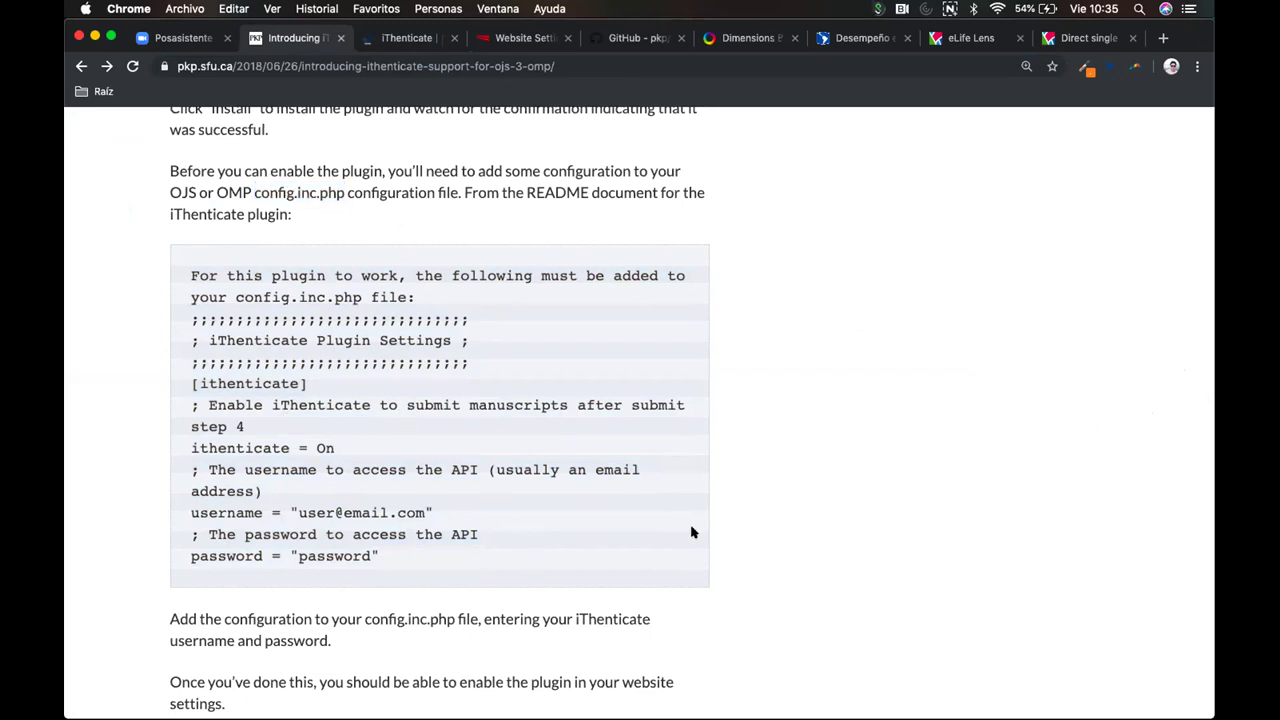
Switch to Atom and highlight the iThenticate Plugin Settings block at the end of config.inc.php.
{"action": "mouse_move", "coordinate": [655, 705]}
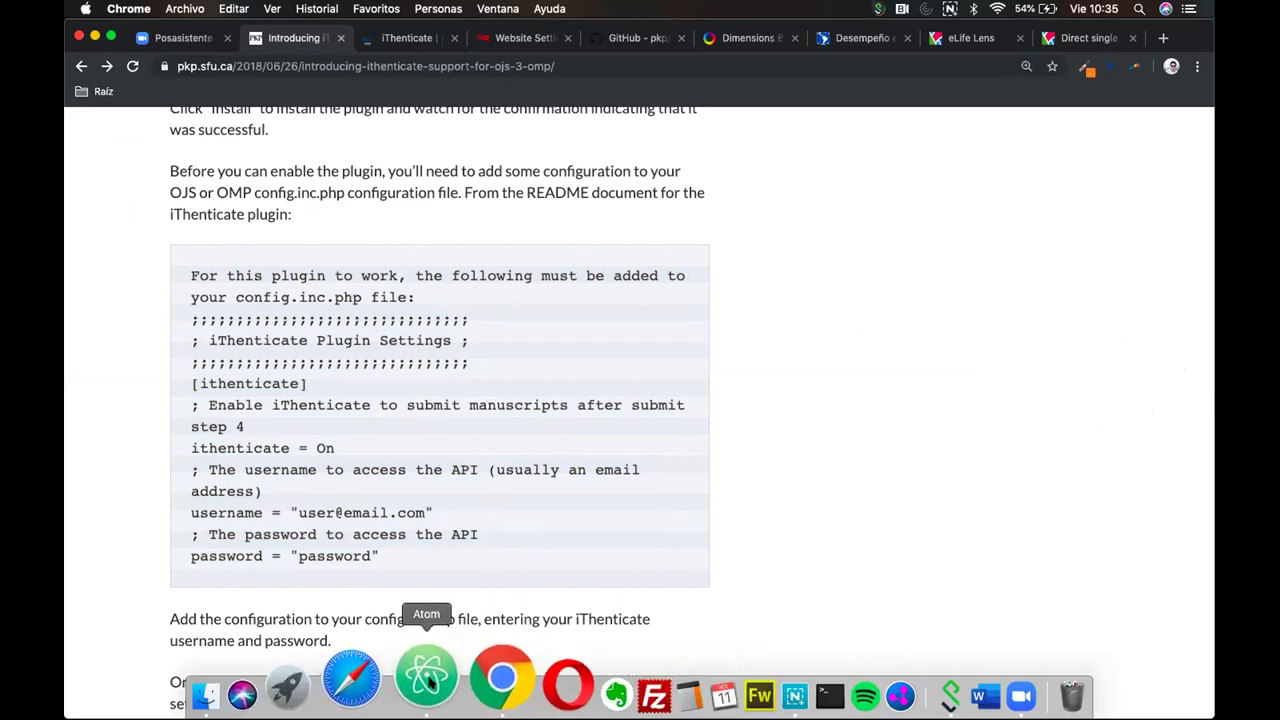
{"action": "left_click", "coordinate": [425, 680]}
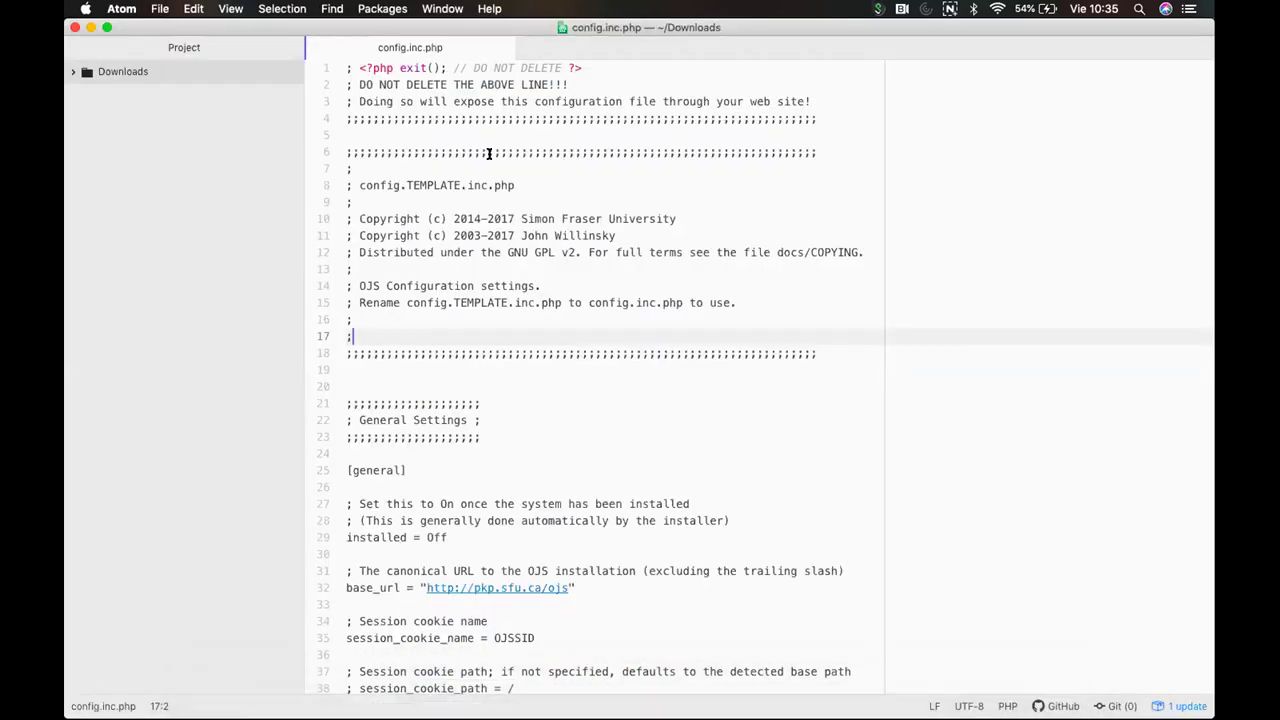
{"action": "scroll", "coordinate": [526, 435], "scroll_direction": "down", "scroll_amount": 5}
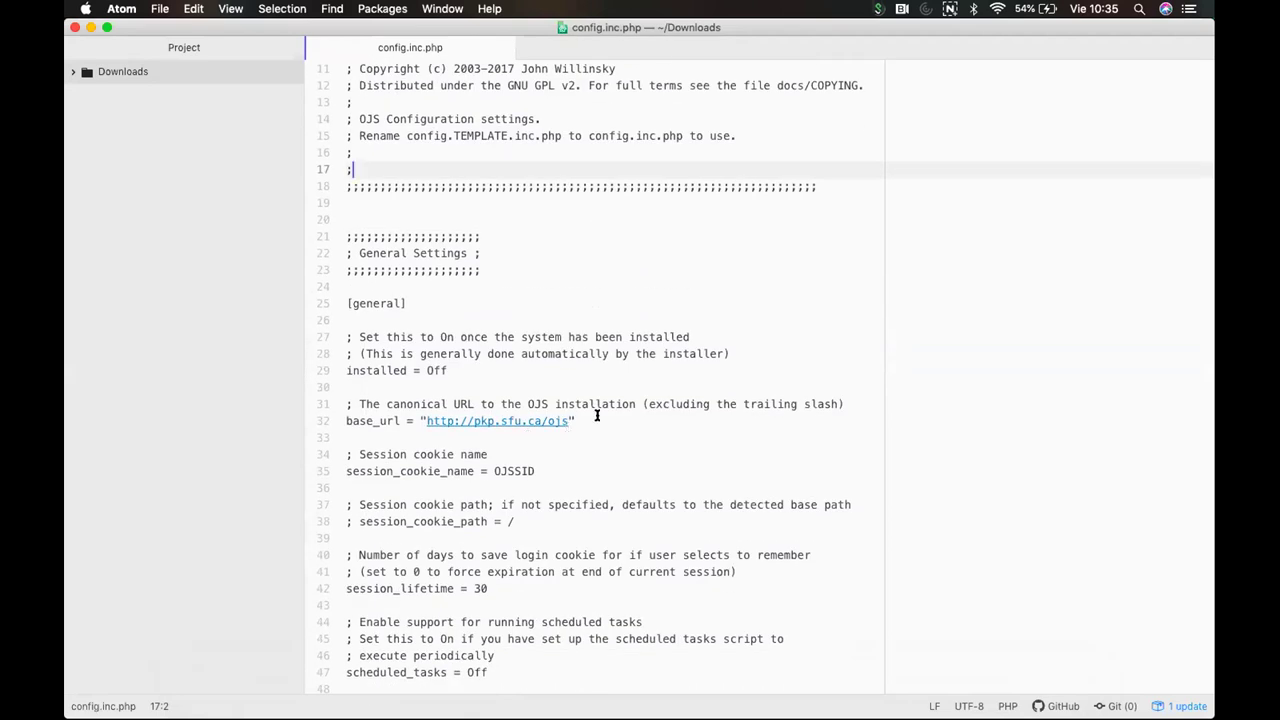
{"action": "scroll", "coordinate": [597, 415], "scroll_direction": "down", "scroll_amount": 6}
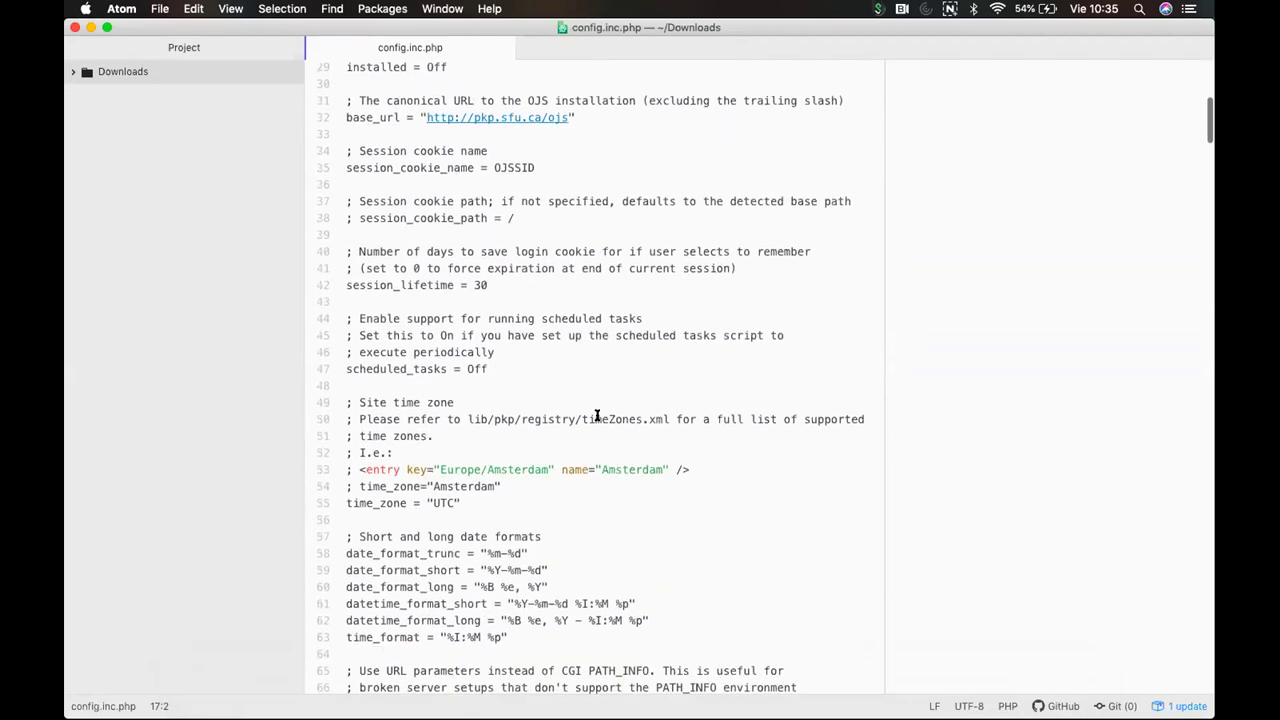
{"action": "scroll", "coordinate": [597, 415], "scroll_direction": "down", "scroll_amount": 20}
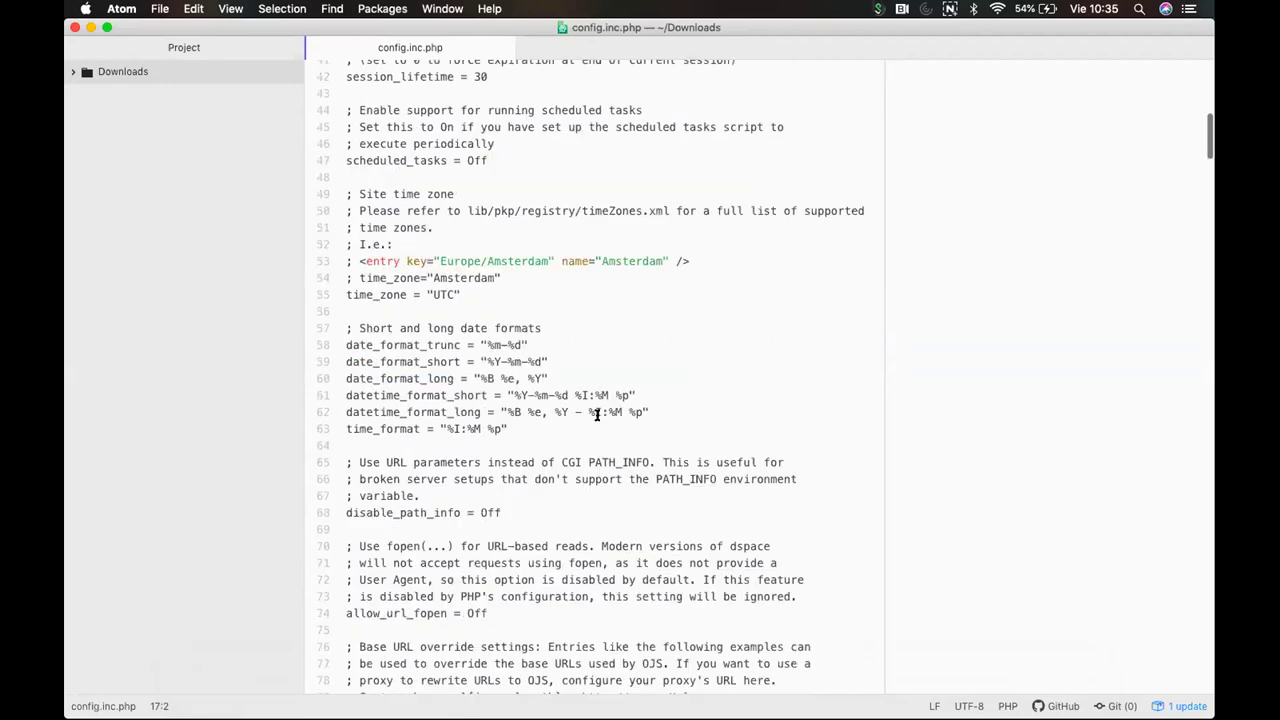
{"action": "scroll", "coordinate": [597, 415], "scroll_direction": "down", "scroll_amount": 20}
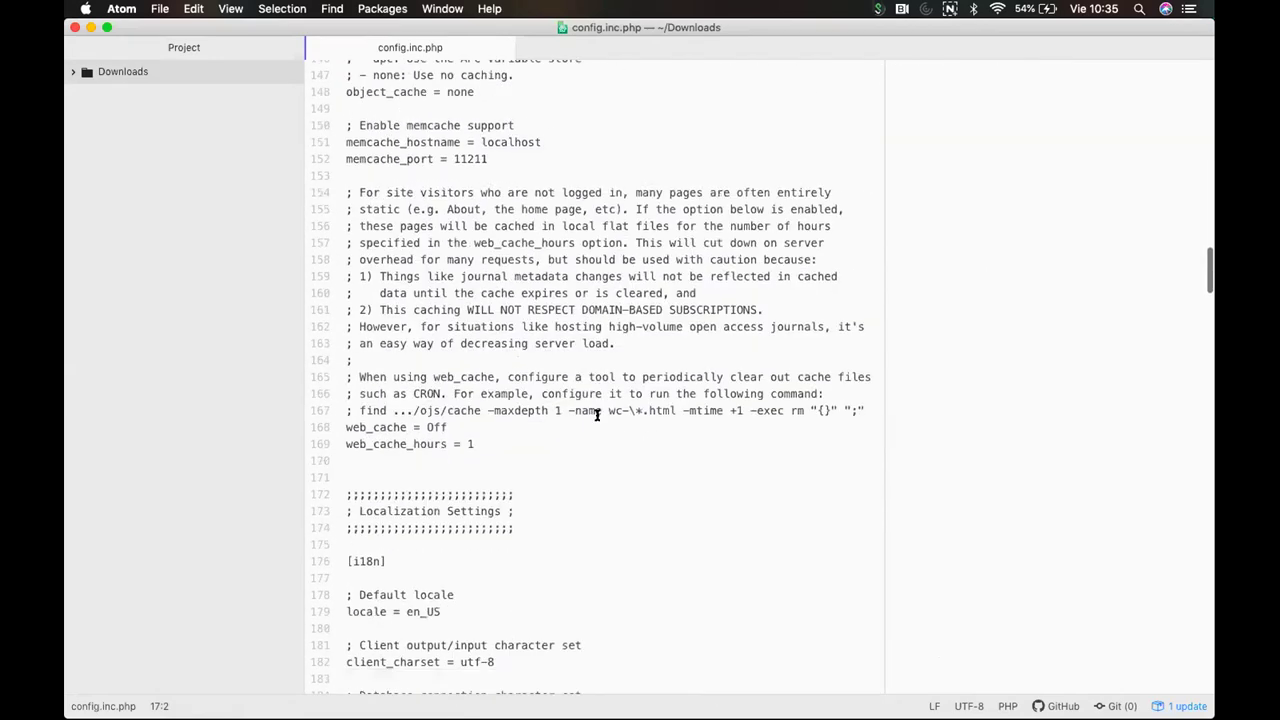
{"action": "scroll", "coordinate": [597, 415], "scroll_direction": "down", "scroll_amount": 15}
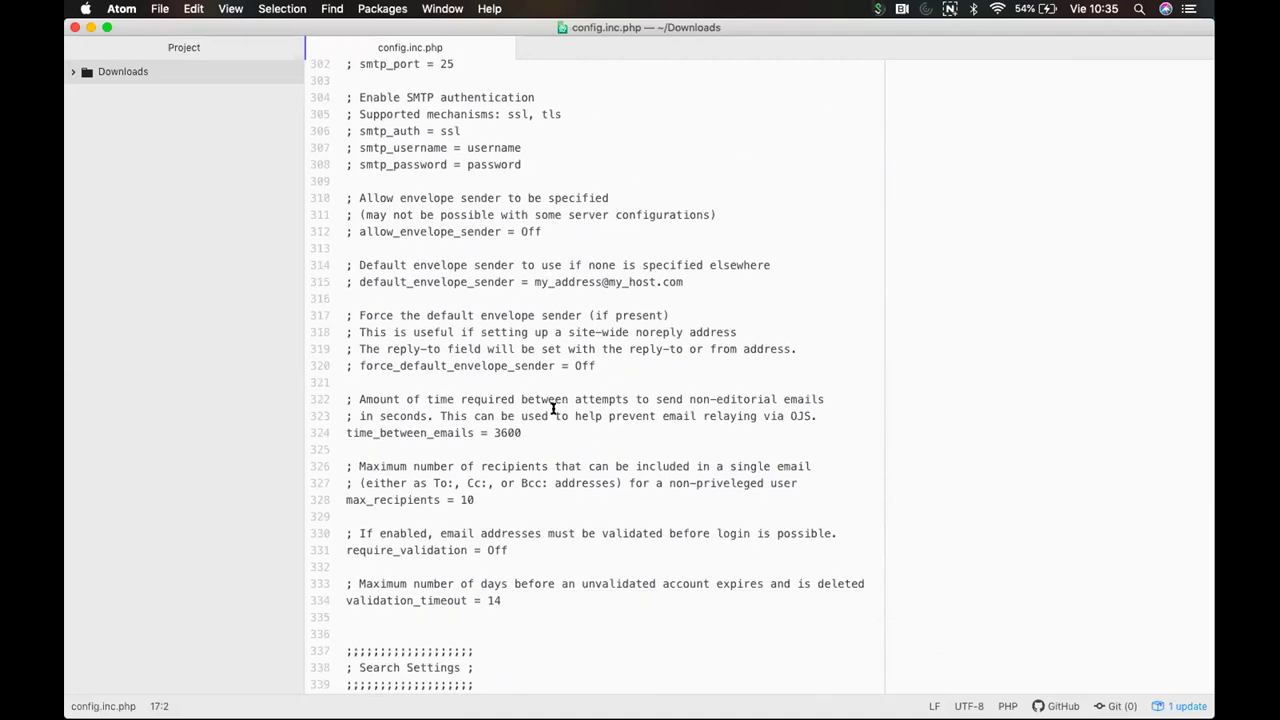
{"action": "scroll", "coordinate": [553, 409], "scroll_direction": "down", "scroll_amount": 16}
{"action": "scroll", "coordinate": [553, 409], "scroll_direction": "down", "scroll_amount": 19}
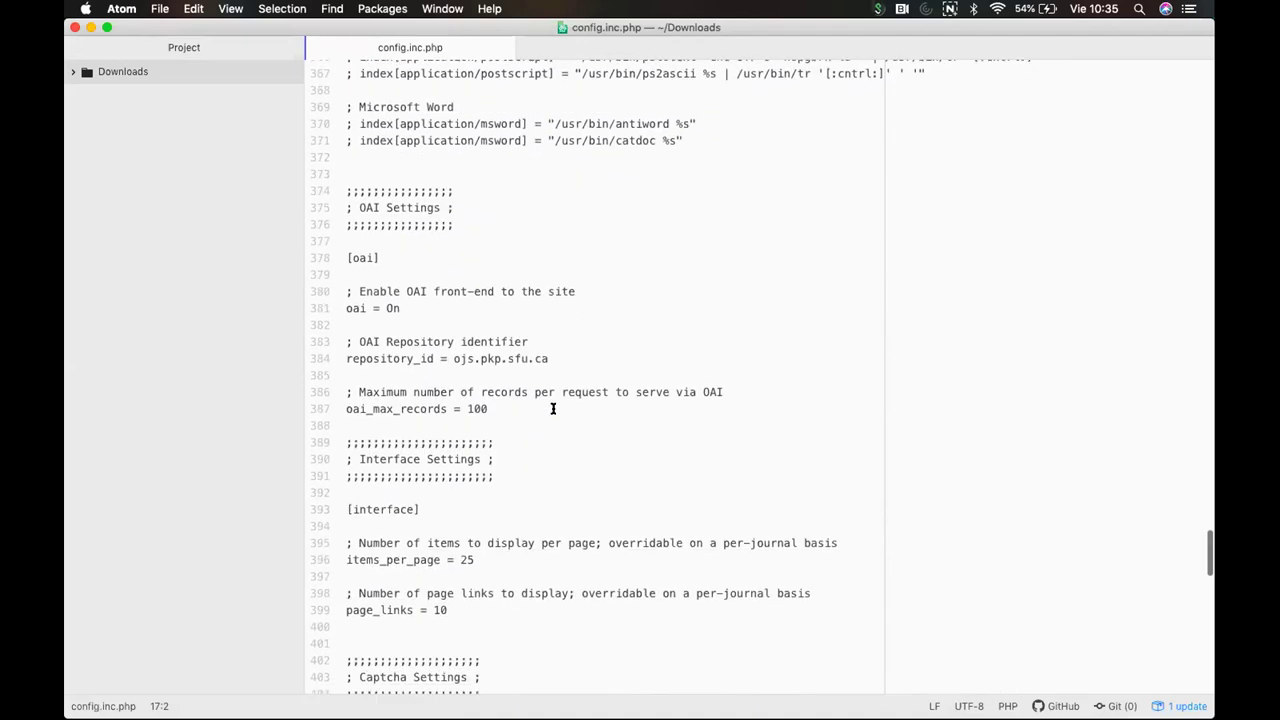
{"action": "scroll", "coordinate": [553, 409], "scroll_direction": "down", "scroll_amount": 4}
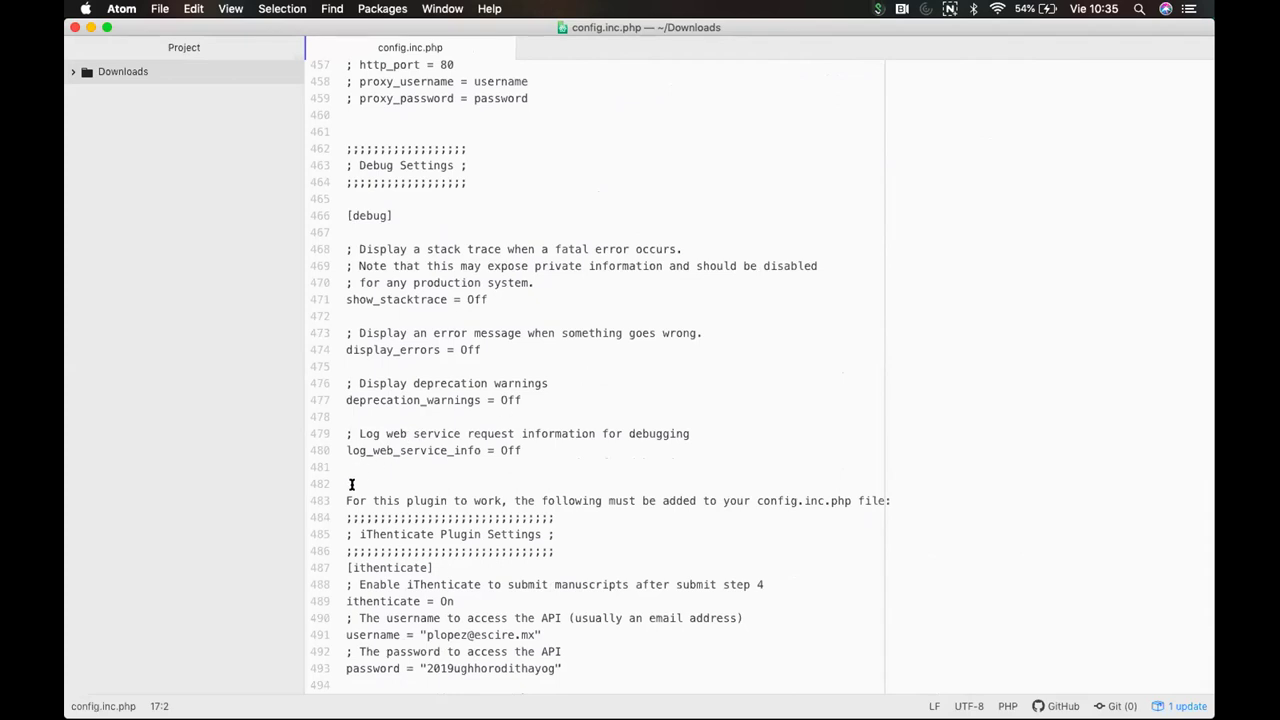
{"action": "left_click_drag", "start_coordinate": [343, 494], "coordinate": [598, 666]}
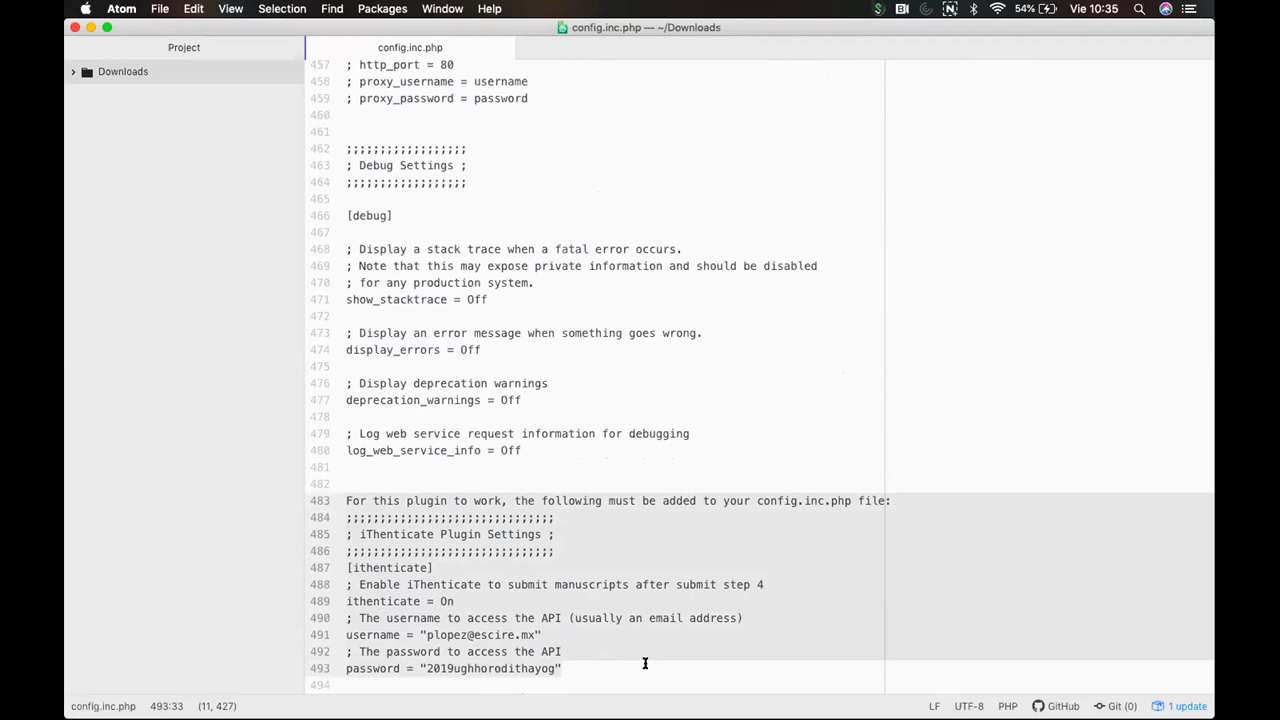
{"action": "left_click", "coordinate": [645, 663]}
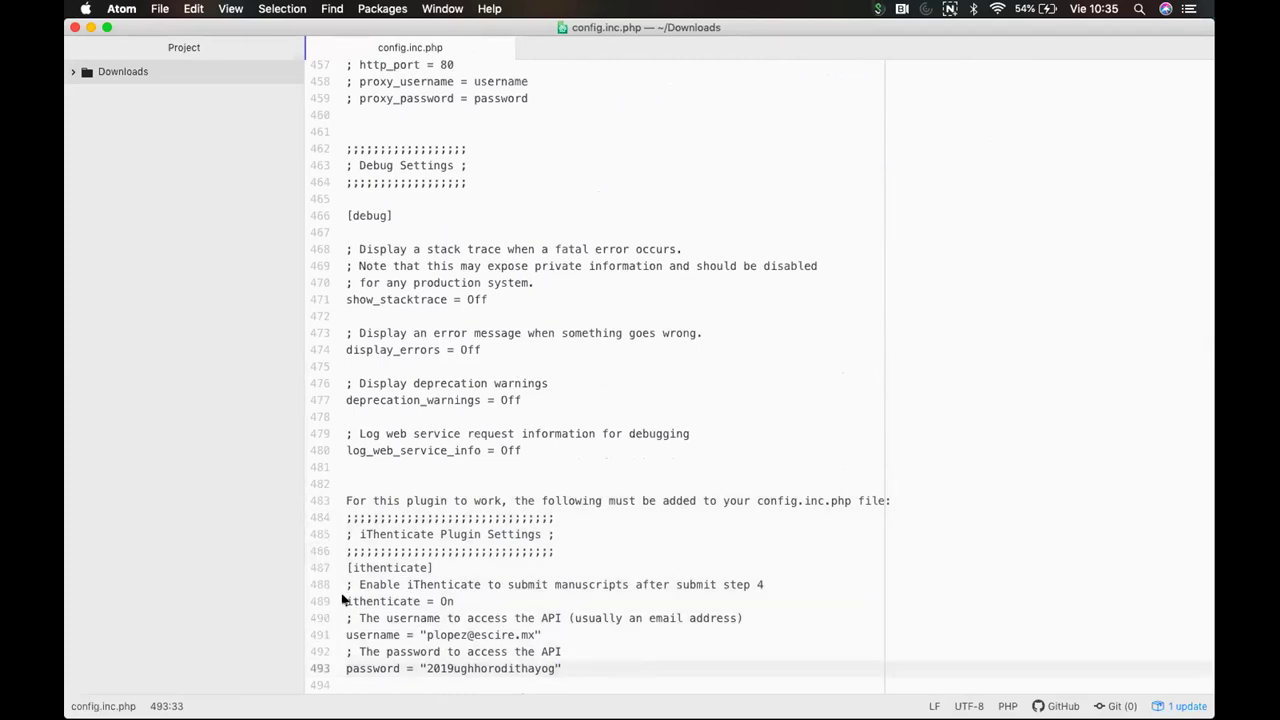
Highlight the "ithenticate = On" line and the API username and password values in the iThenticate block.
{"action": "left_click_drag", "start_coordinate": [343, 601], "coordinate": [457, 598]}
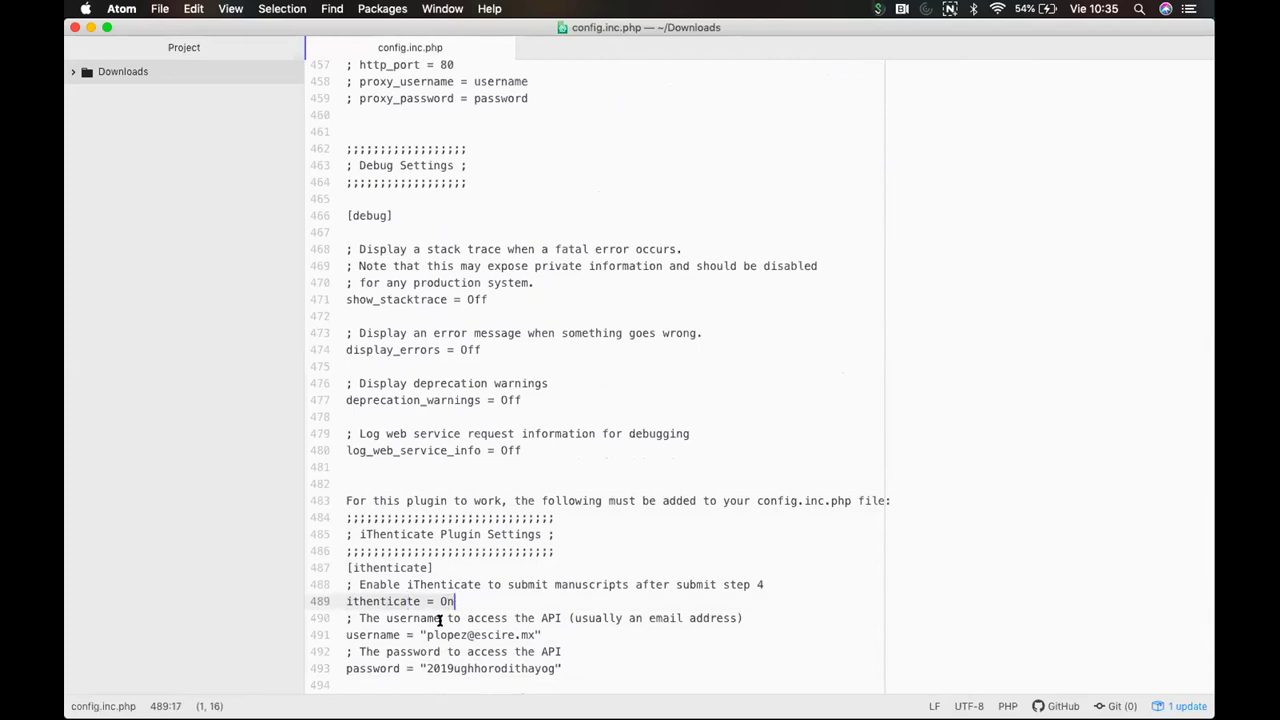
{"action": "left_click", "coordinate": [440, 619]}
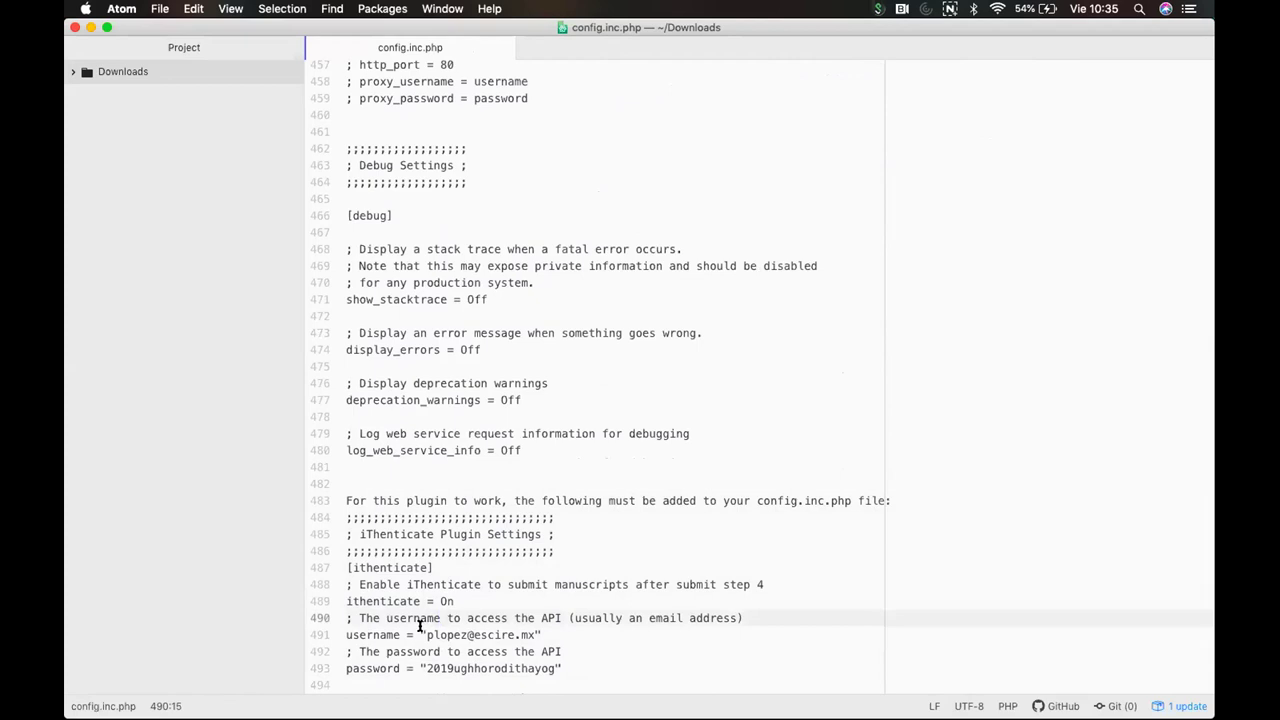
{"action": "left_click_drag", "start_coordinate": [421, 635], "coordinate": [540, 643]}
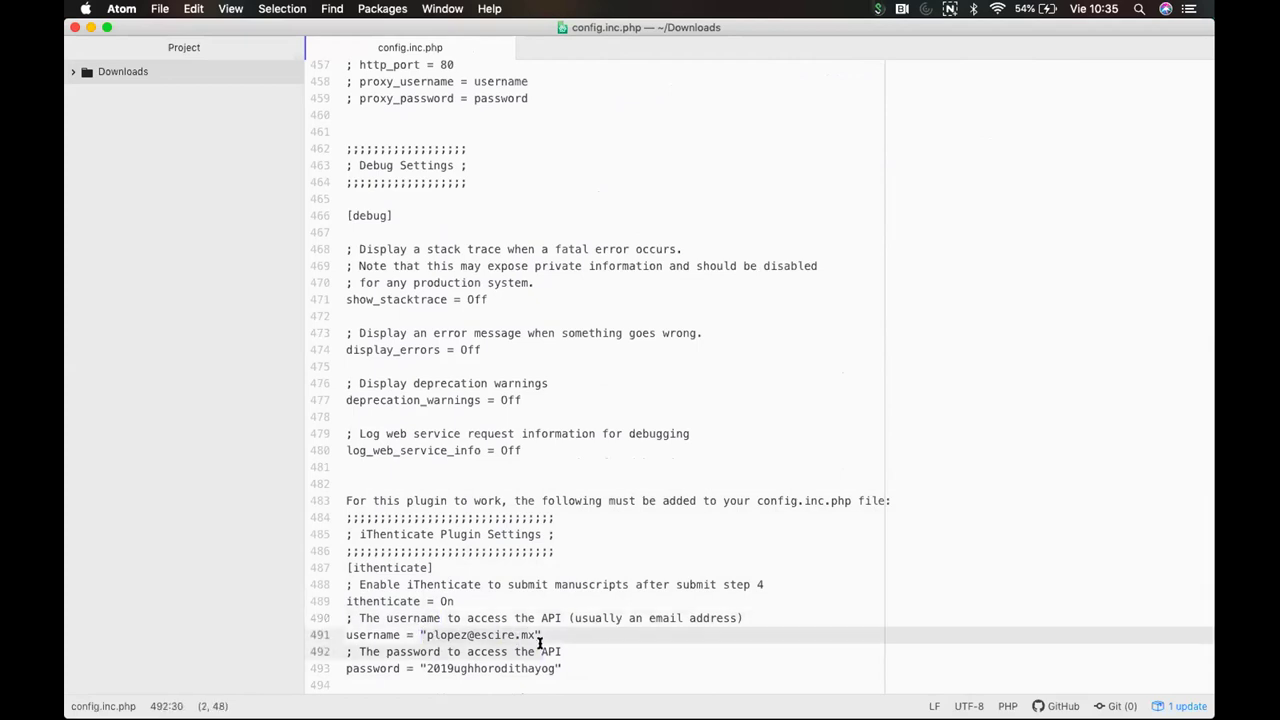
{"action": "left_click", "coordinate": [430, 656]}
{"action": "left_click_drag", "start_coordinate": [421, 668], "coordinate": [567, 668]}
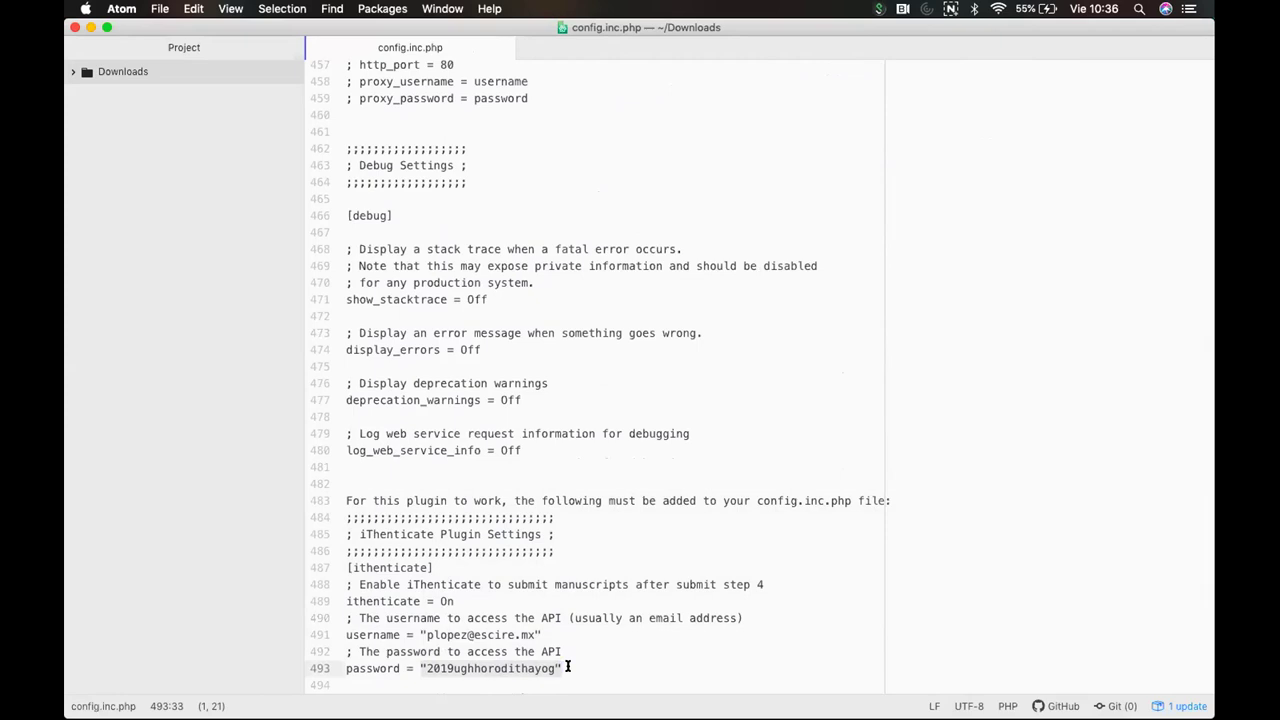
{"action": "left_click", "coordinate": [571, 584]}
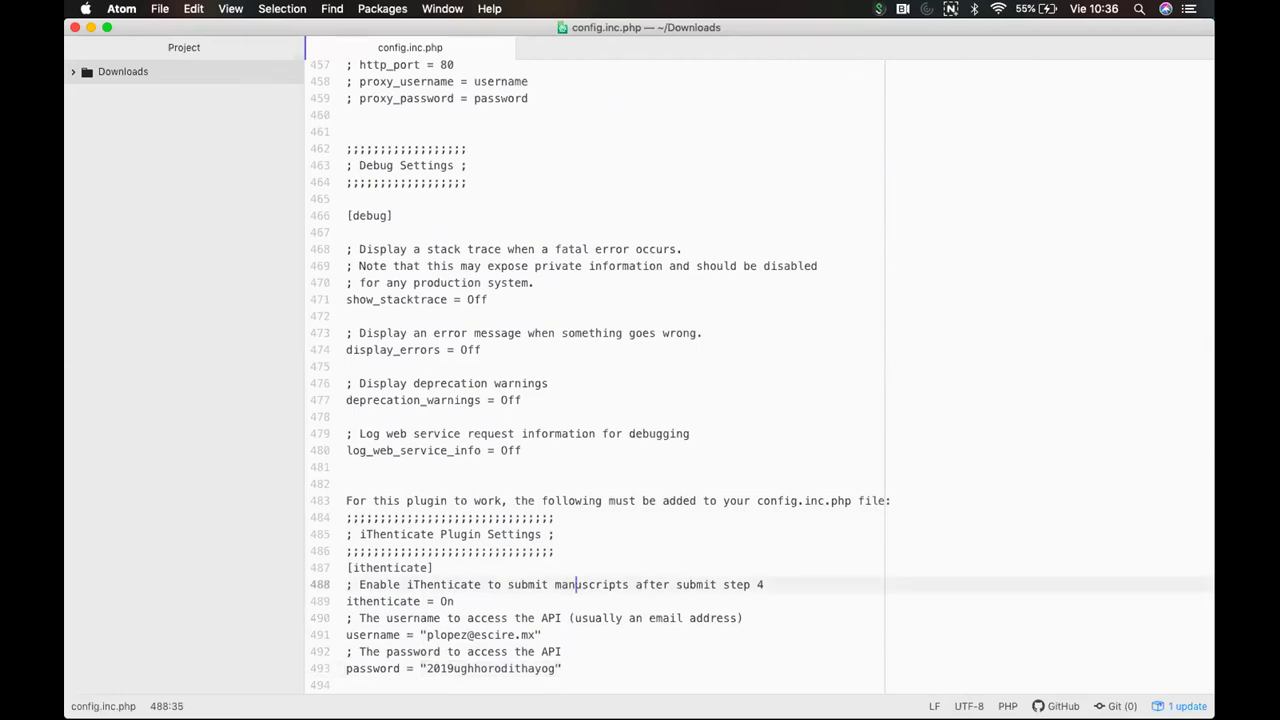
Switch back to Chrome and locate the iThenticate Plagiarism Detector Plugin among the generic plugins in the OJS website settings.
{"action": "left_click", "coordinate": [449, 675]}
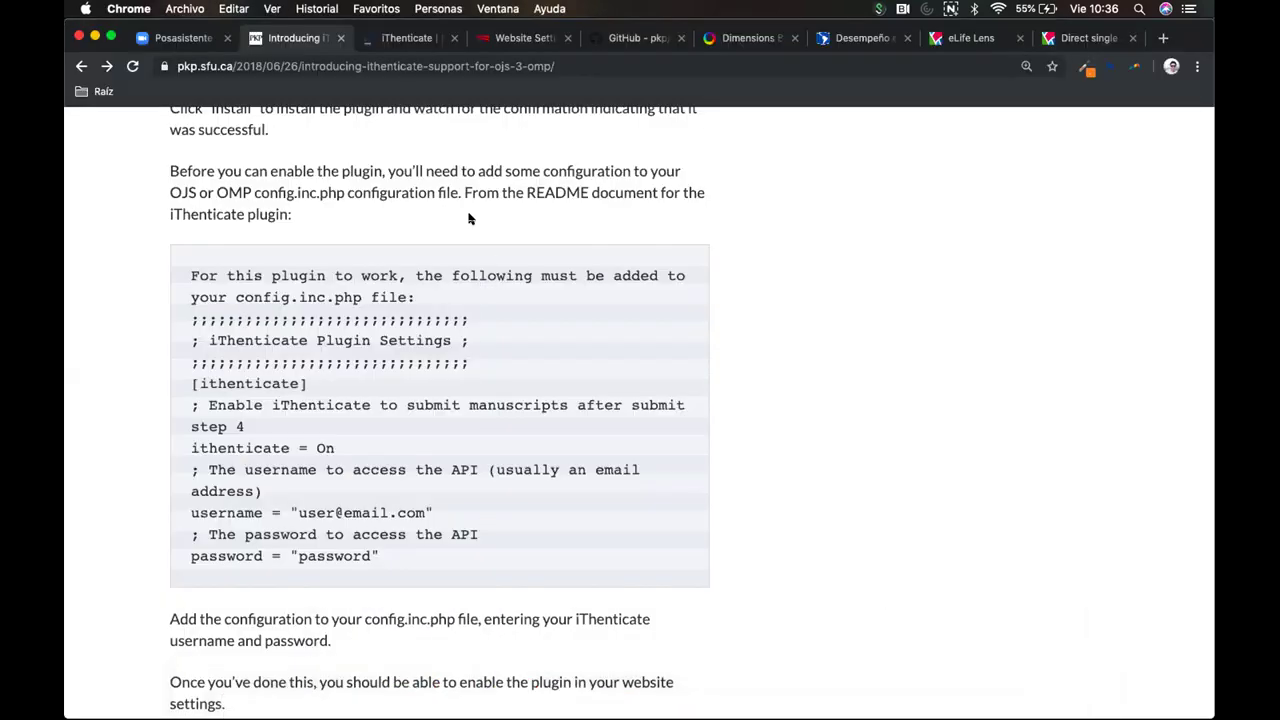
{"action": "left_click", "coordinate": [395, 38]}
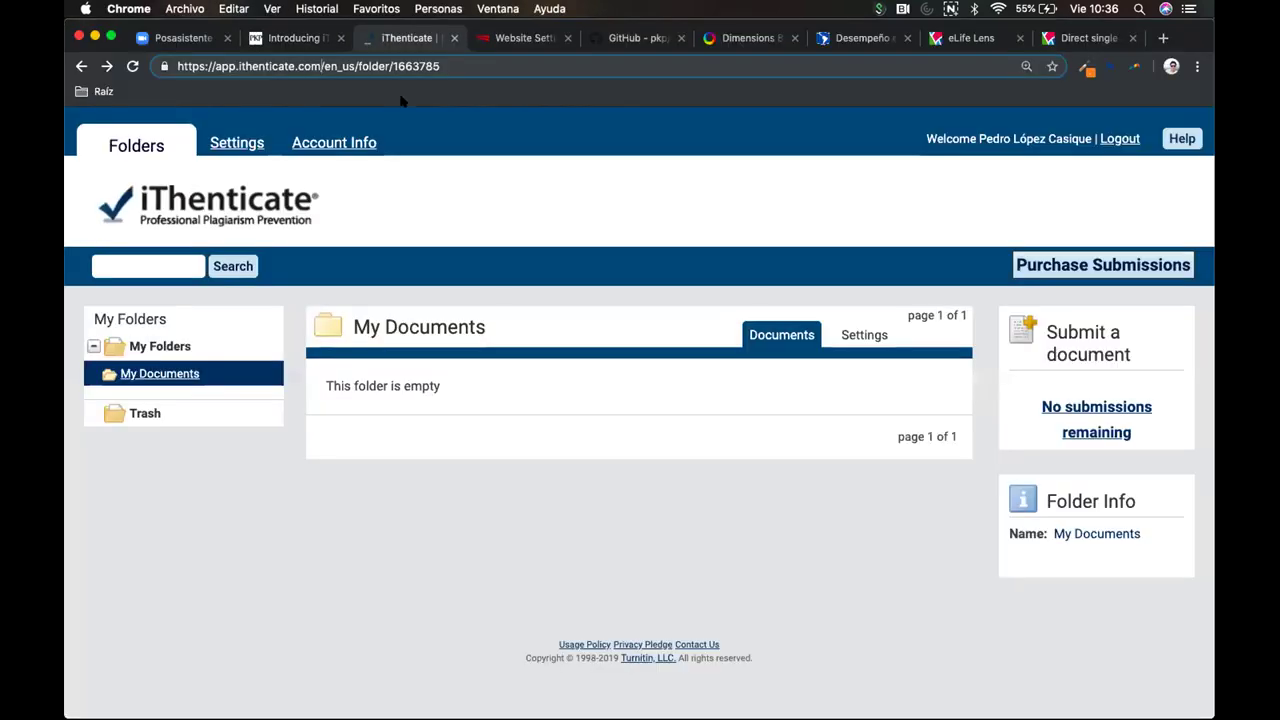
{"action": "left_click", "coordinate": [284, 40]}
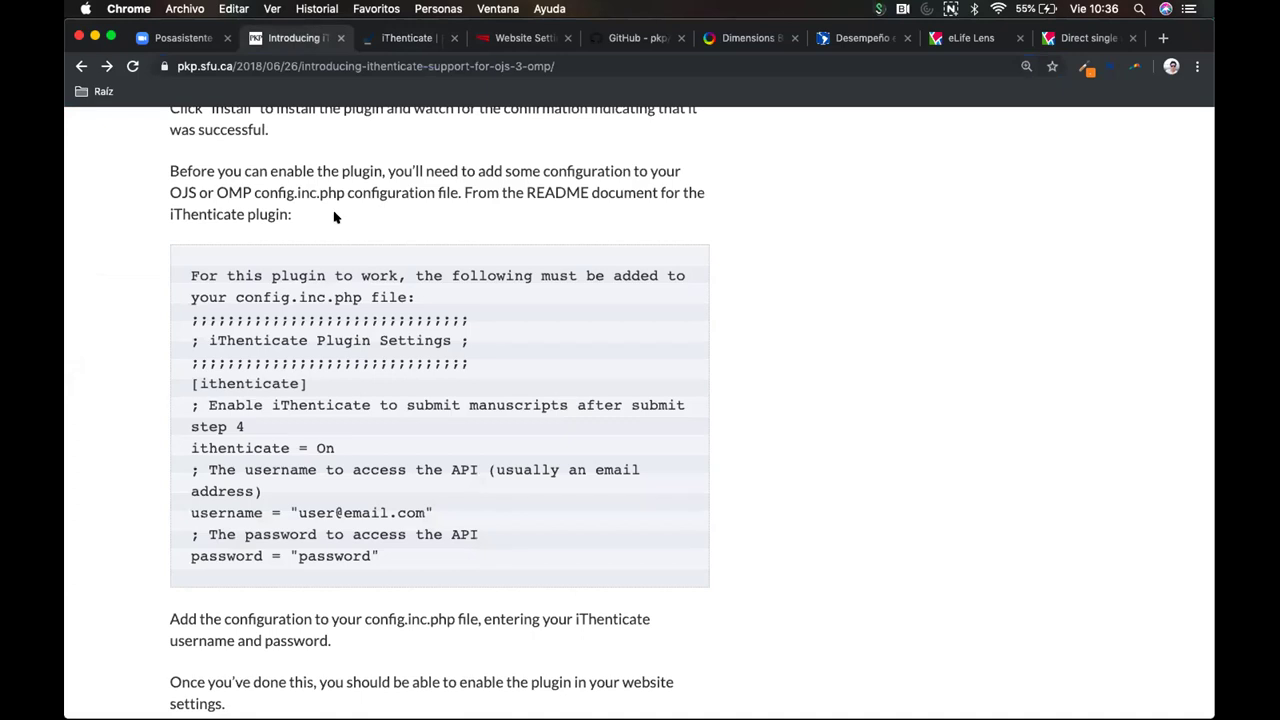
{"action": "left_click", "coordinate": [518, 40]}
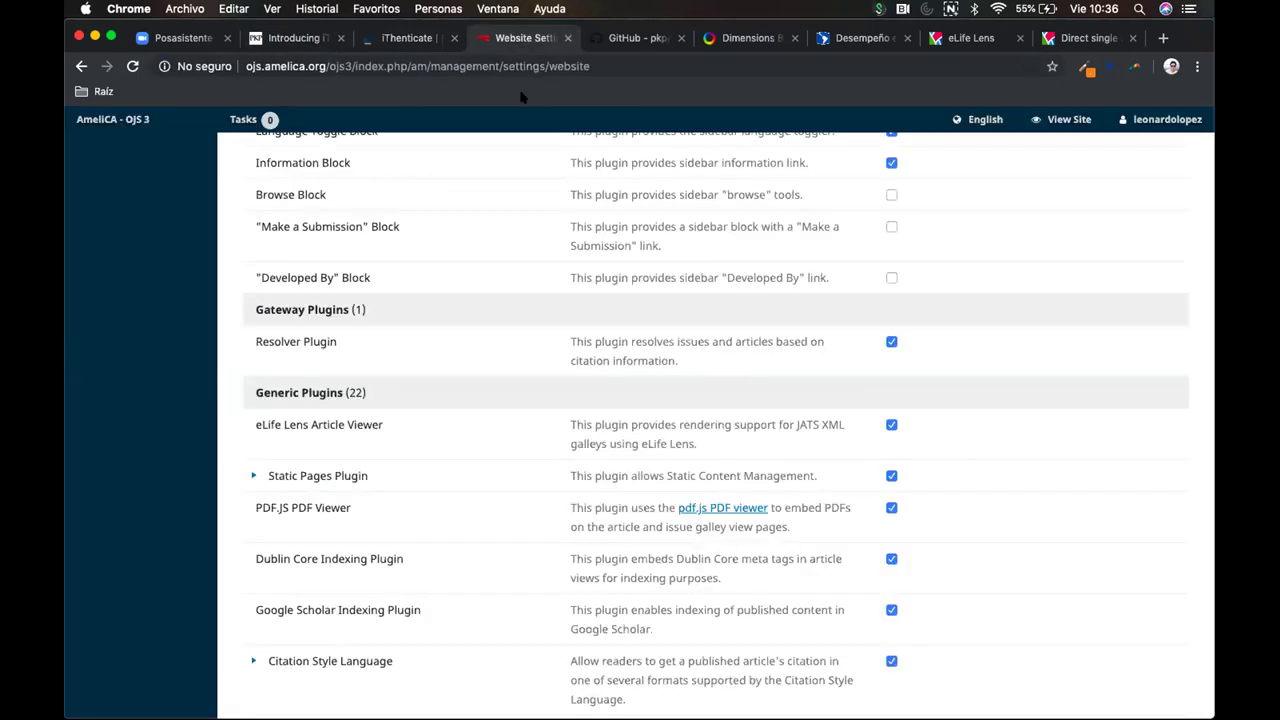
{"action": "scroll", "coordinate": [466, 486], "scroll_direction": "down", "scroll_amount": 4}
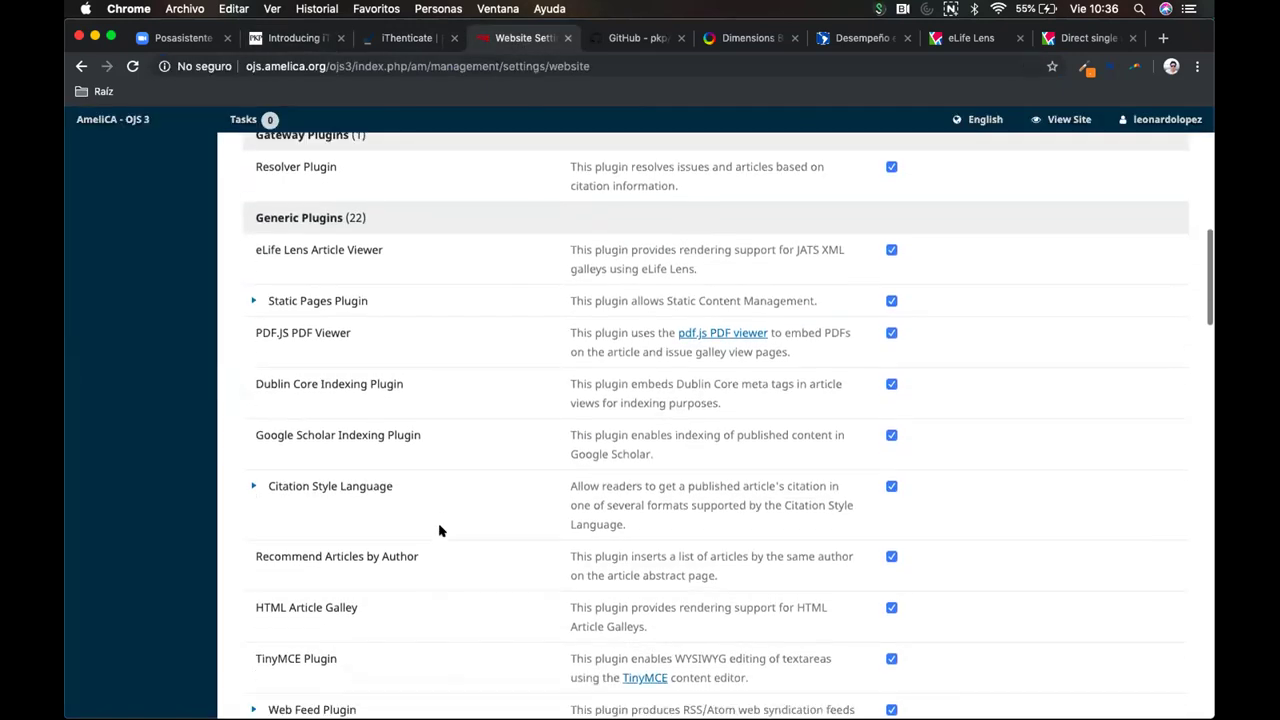
{"action": "scroll", "coordinate": [440, 530], "scroll_direction": "down", "scroll_amount": 6}
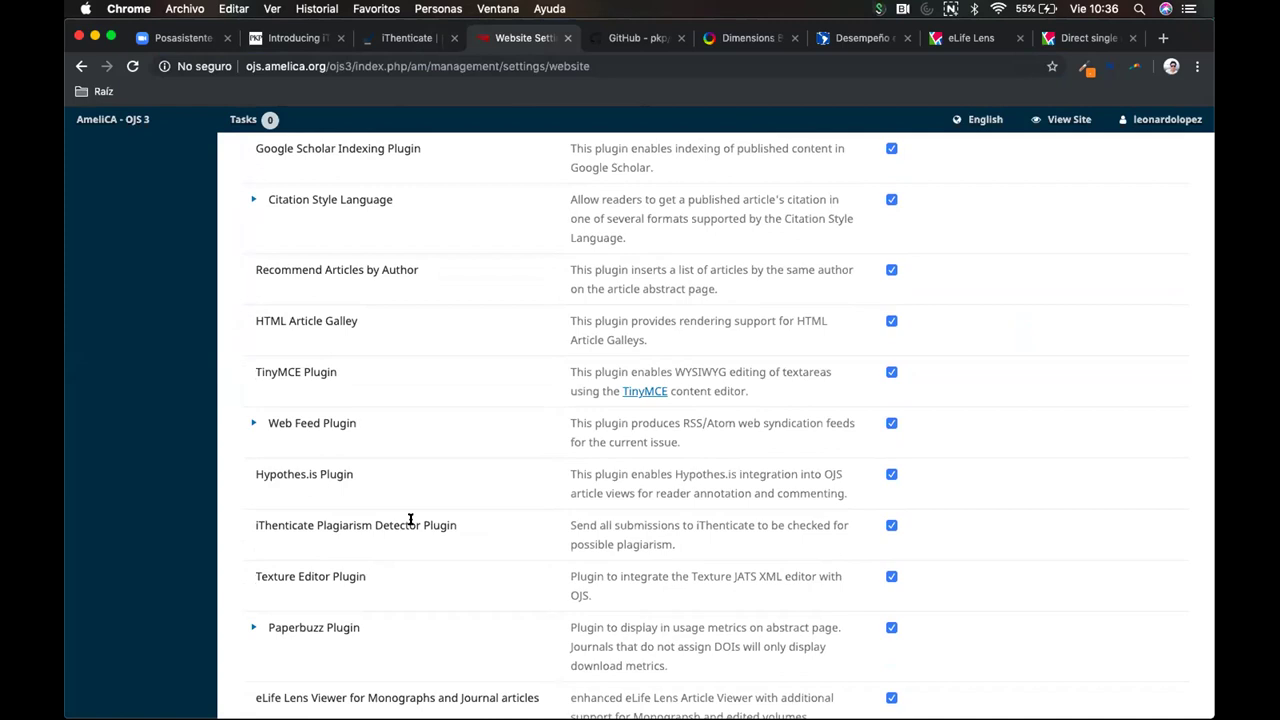
Review the PKP article's instructions on enabling the plugin and automatic submission to iThenticate, and compare them with the iThenticate account's folders page.
{"action": "left_click", "coordinate": [297, 40]}
{"action": "scroll", "coordinate": [571, 380], "scroll_direction": "down", "scroll_amount": 5}
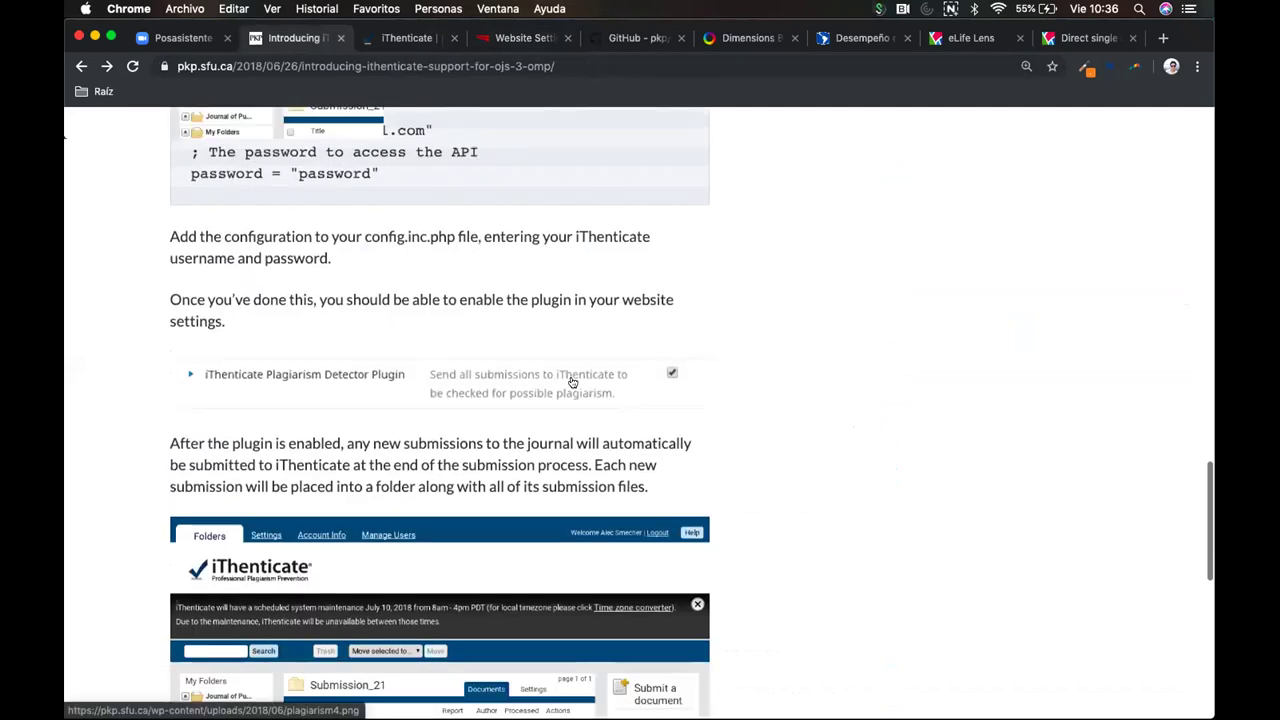
{"action": "scroll", "coordinate": [572, 382], "scroll_direction": "up", "scroll_amount": 8}
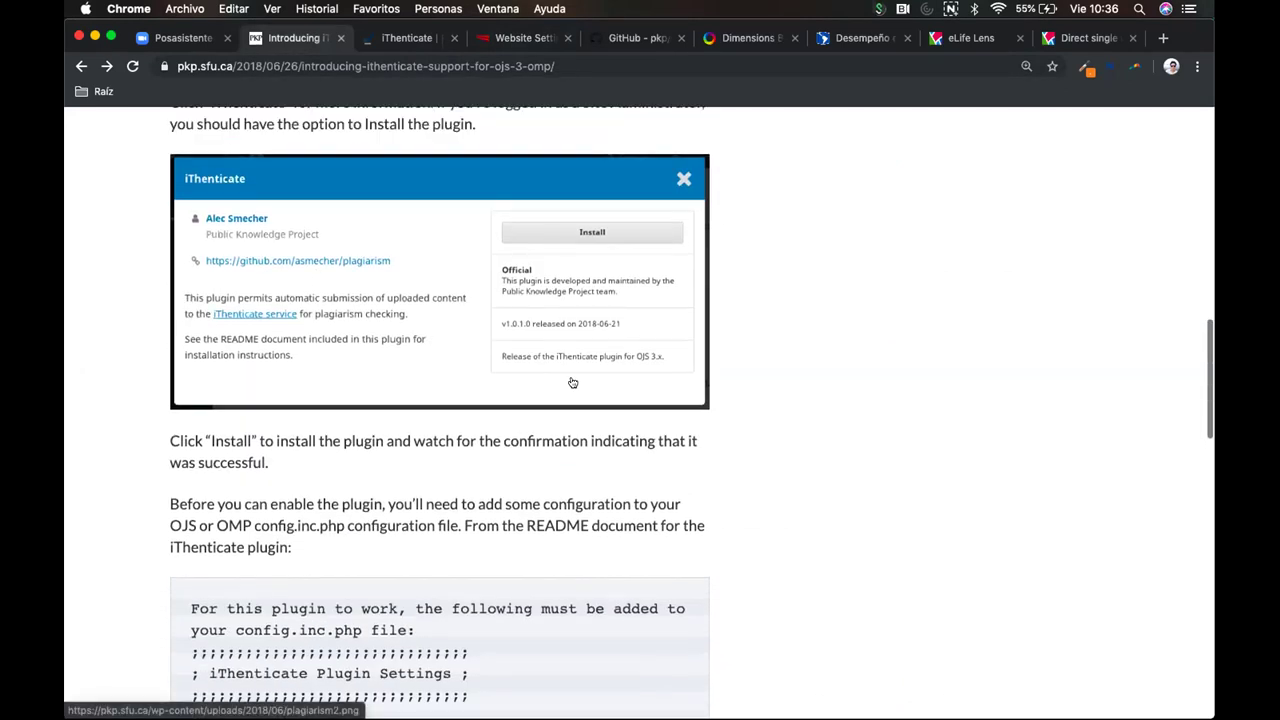
{"action": "scroll", "coordinate": [572, 382], "scroll_direction": "up", "scroll_amount": 12}
{"action": "scroll", "coordinate": [571, 377], "scroll_direction": "down", "scroll_amount": 10}
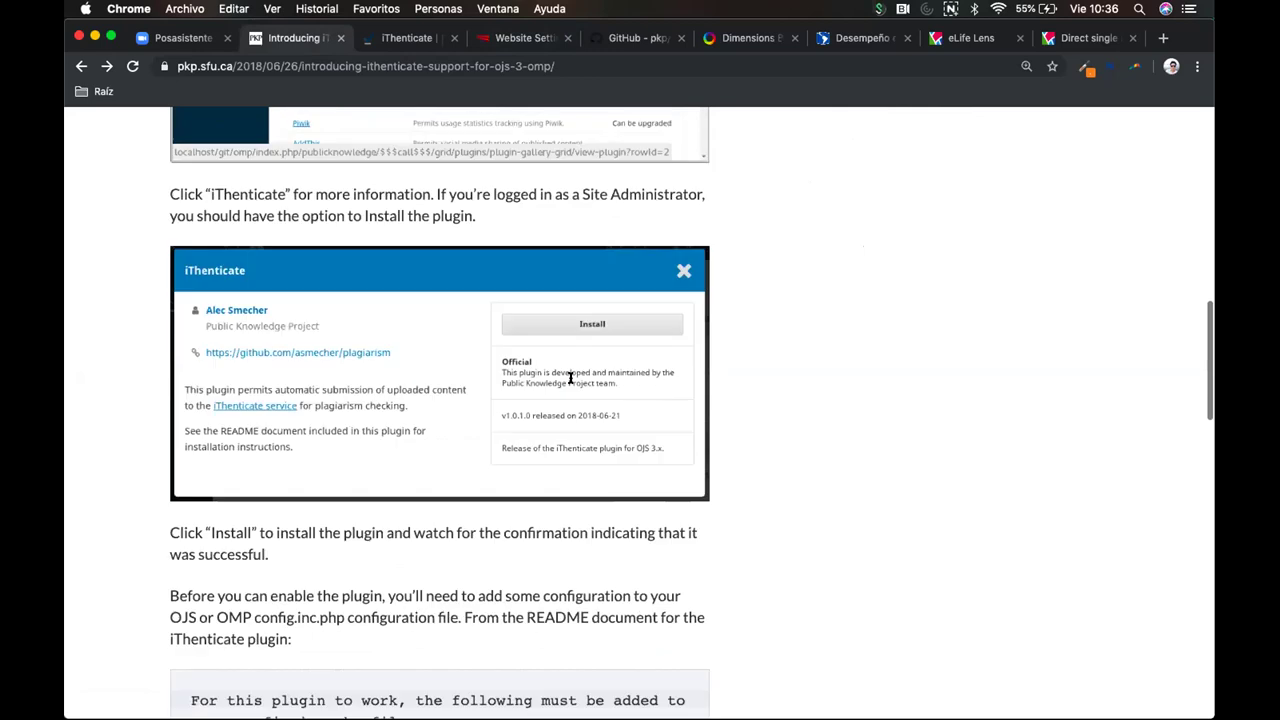
{"action": "scroll", "coordinate": [571, 377], "scroll_direction": "down", "scroll_amount": 14}
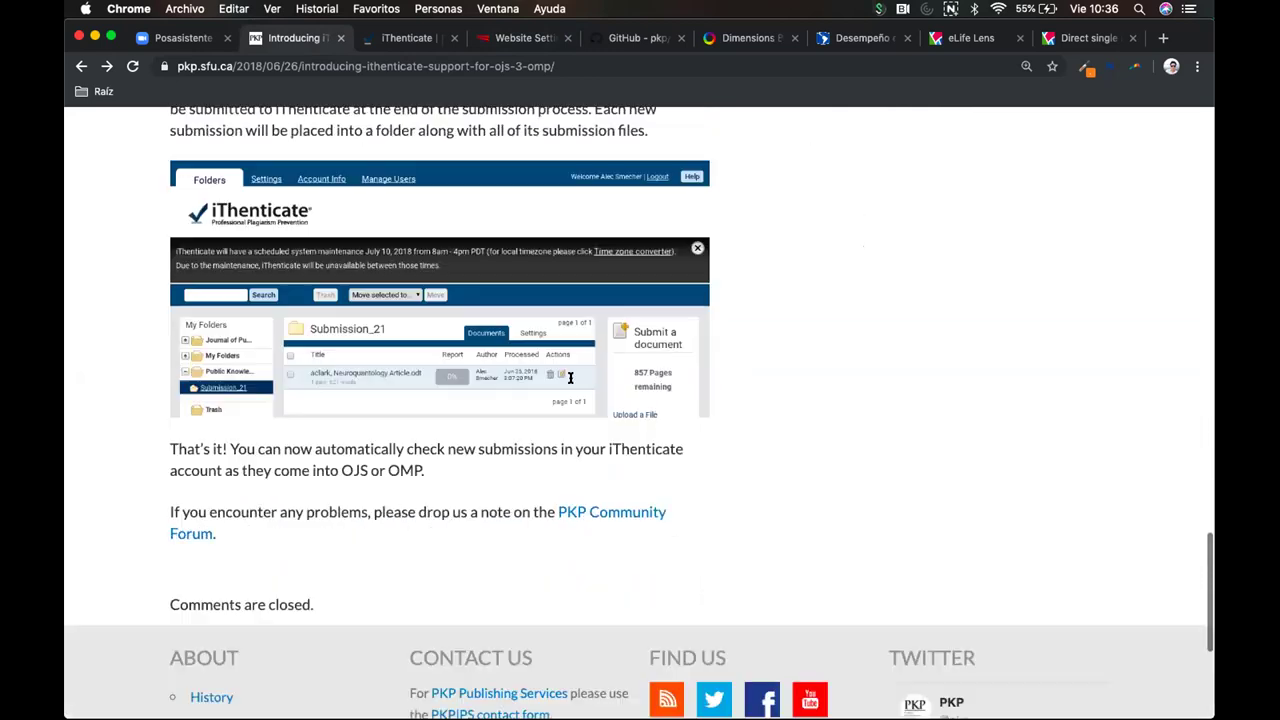
{"action": "scroll", "coordinate": [570, 377], "scroll_direction": "down", "scroll_amount": 2}
{"action": "scroll", "coordinate": [571, 381], "scroll_direction": "up", "scroll_amount": 5}
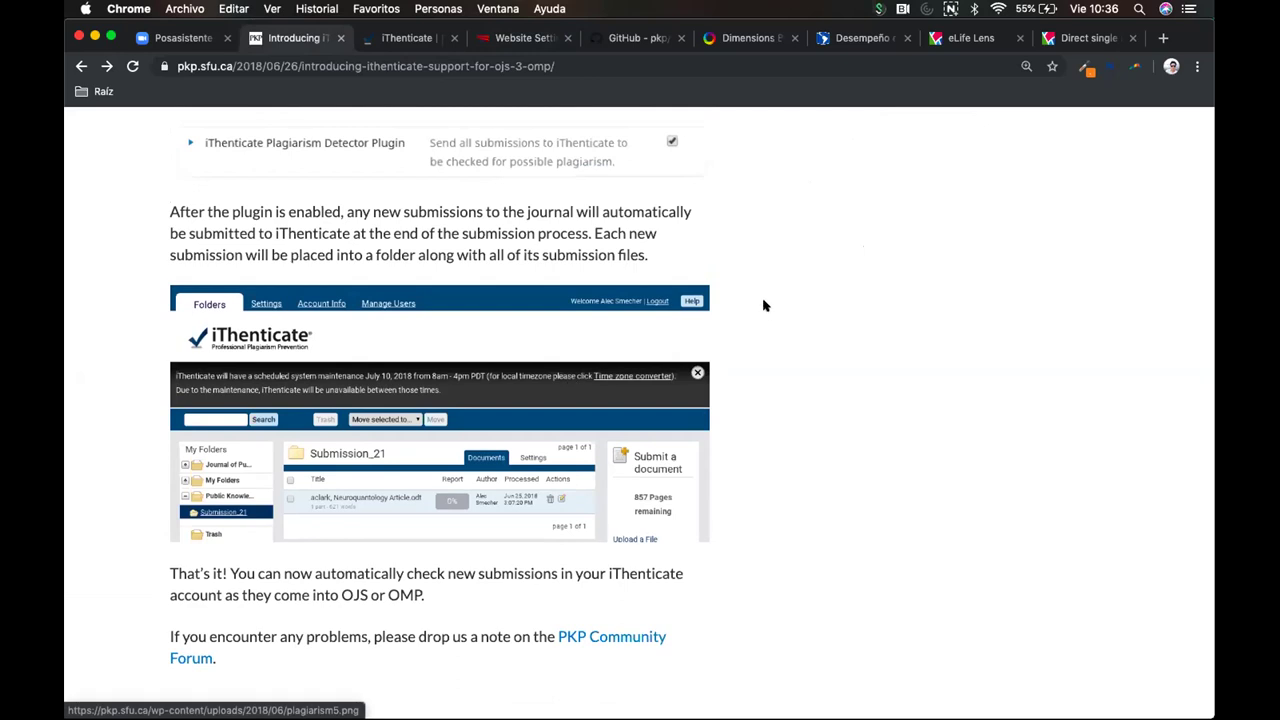
{"action": "scroll", "coordinate": [767, 307], "scroll_direction": "up", "scroll_amount": 1}
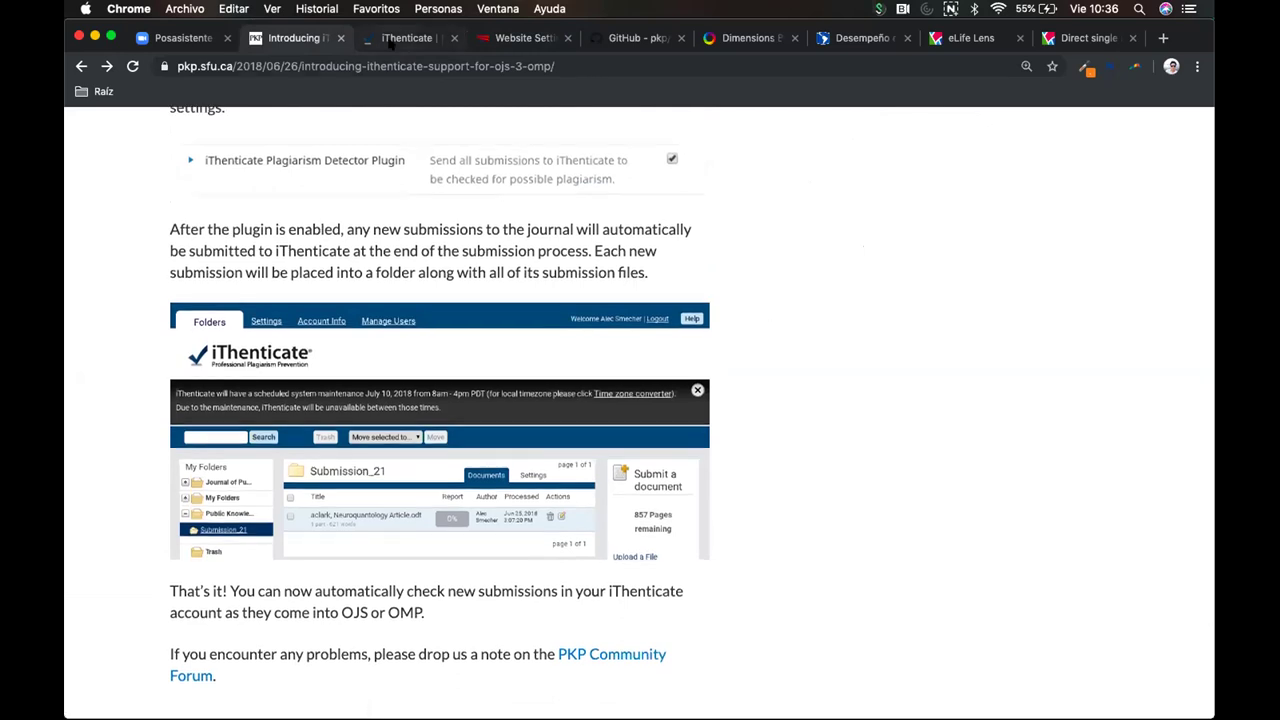
{"action": "left_click", "coordinate": [400, 38]}
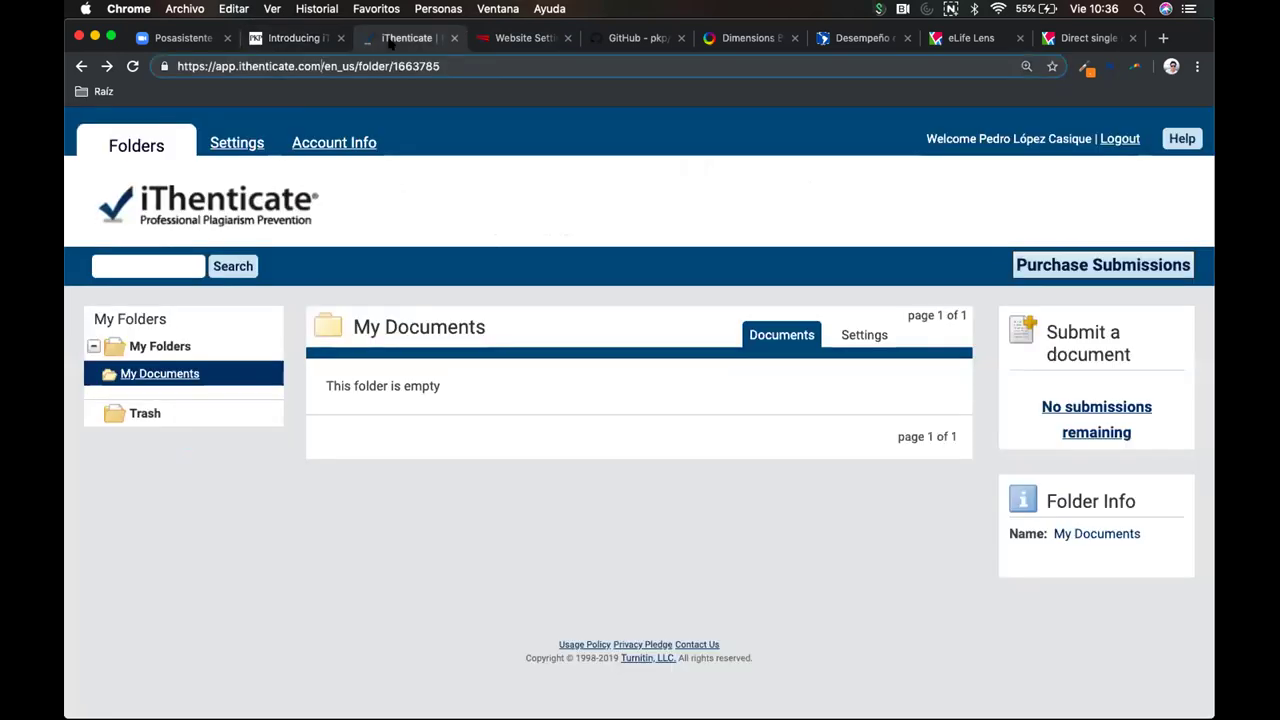
Open the OJS submissions list and start a new article submission.
{"action": "left_click", "coordinate": [522, 40]}
{"action": "scroll", "coordinate": [166, 252], "scroll_direction": "up", "scroll_amount": 10}
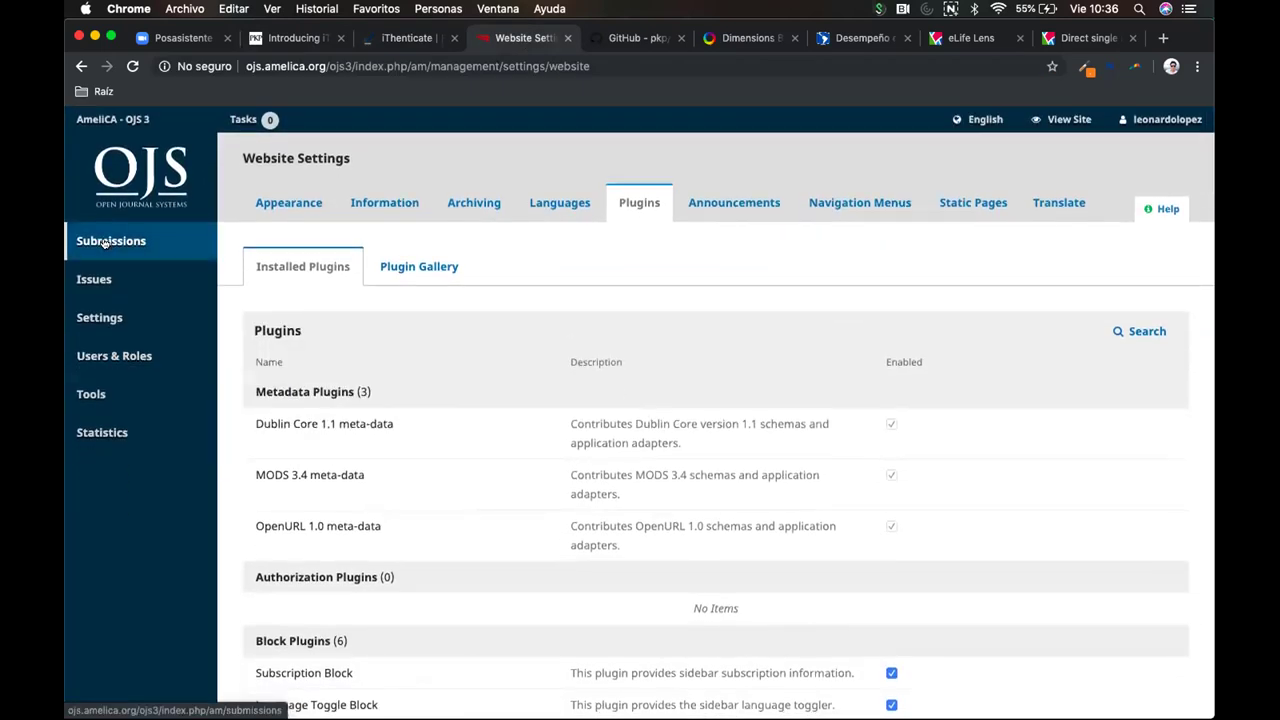
{"action": "left_click", "coordinate": [111, 249]}
{"action": "left_click", "coordinate": [862, 267]}
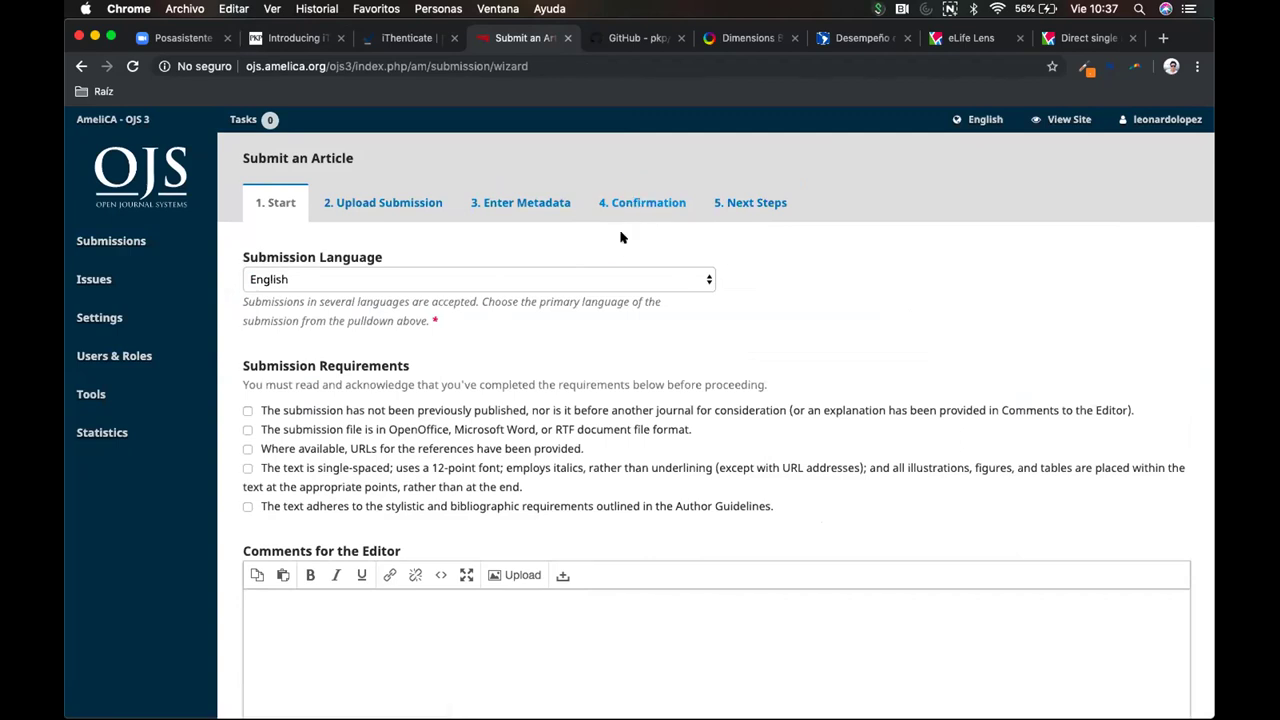
Show config.inc.php in Atom again, highlight the iThenticate username and password values, and return to the submission form in Chrome.
{"action": "mouse_move", "coordinate": [580, 700]}
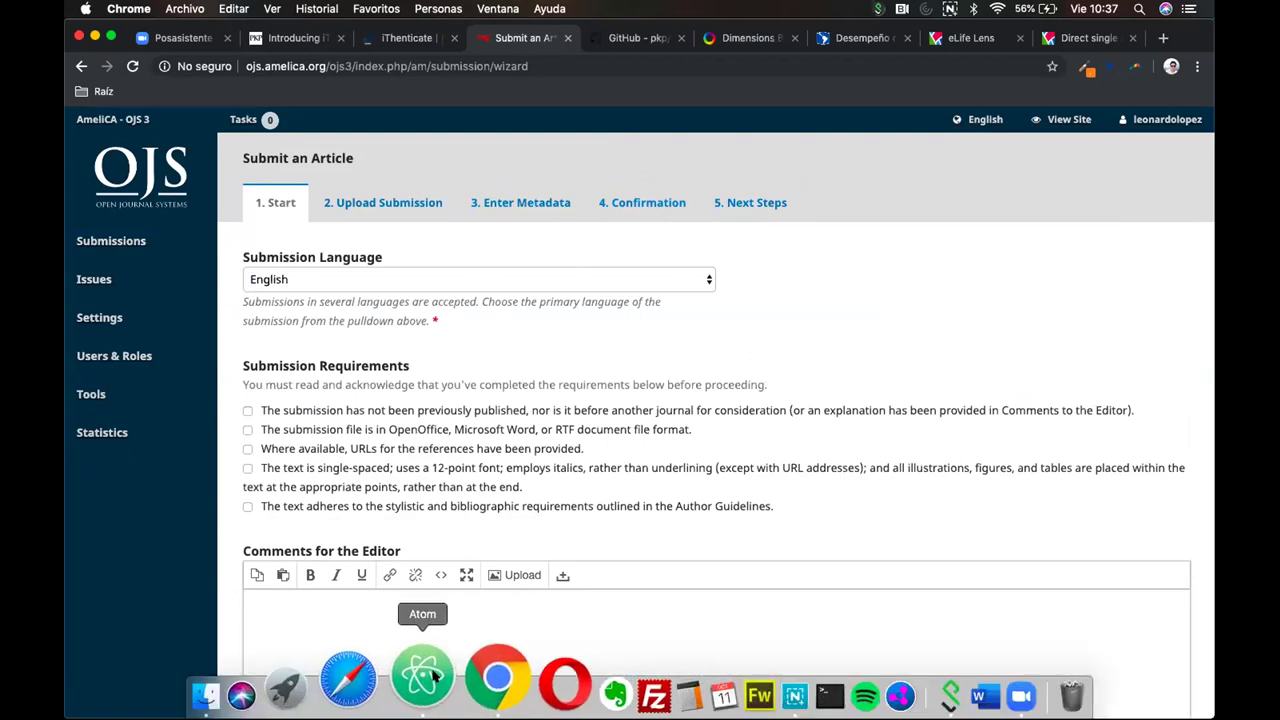
{"action": "right_click", "coordinate": [434, 677]}
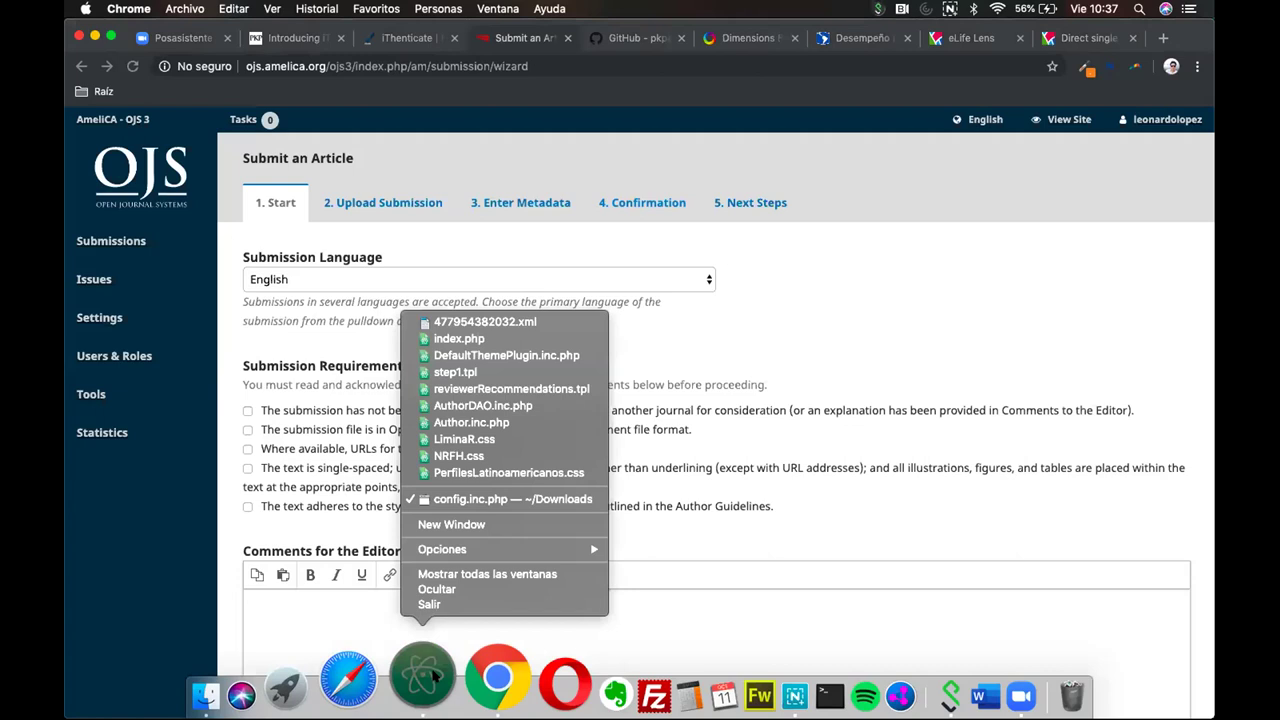
{"action": "left_click", "coordinate": [512, 499]}
{"action": "double_click", "coordinate": [489, 630]}
{"action": "double_click", "coordinate": [488, 667]}
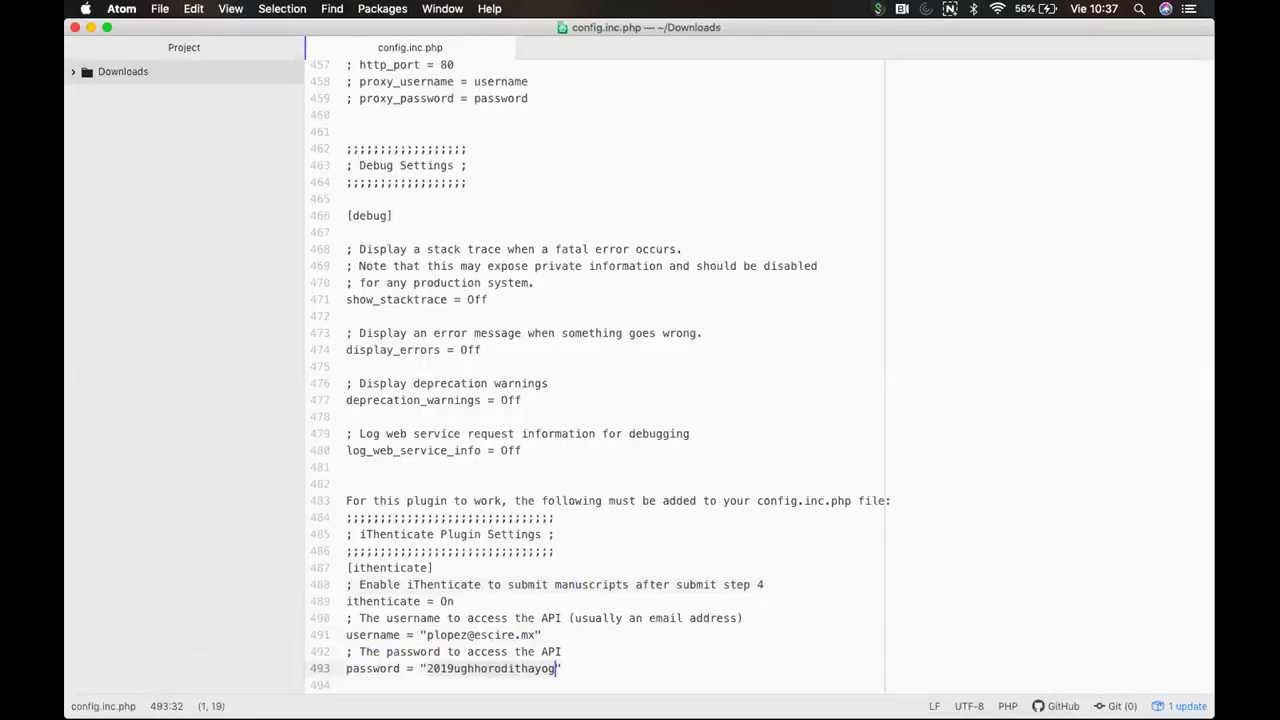
{"action": "left_click", "coordinate": [466, 680]}
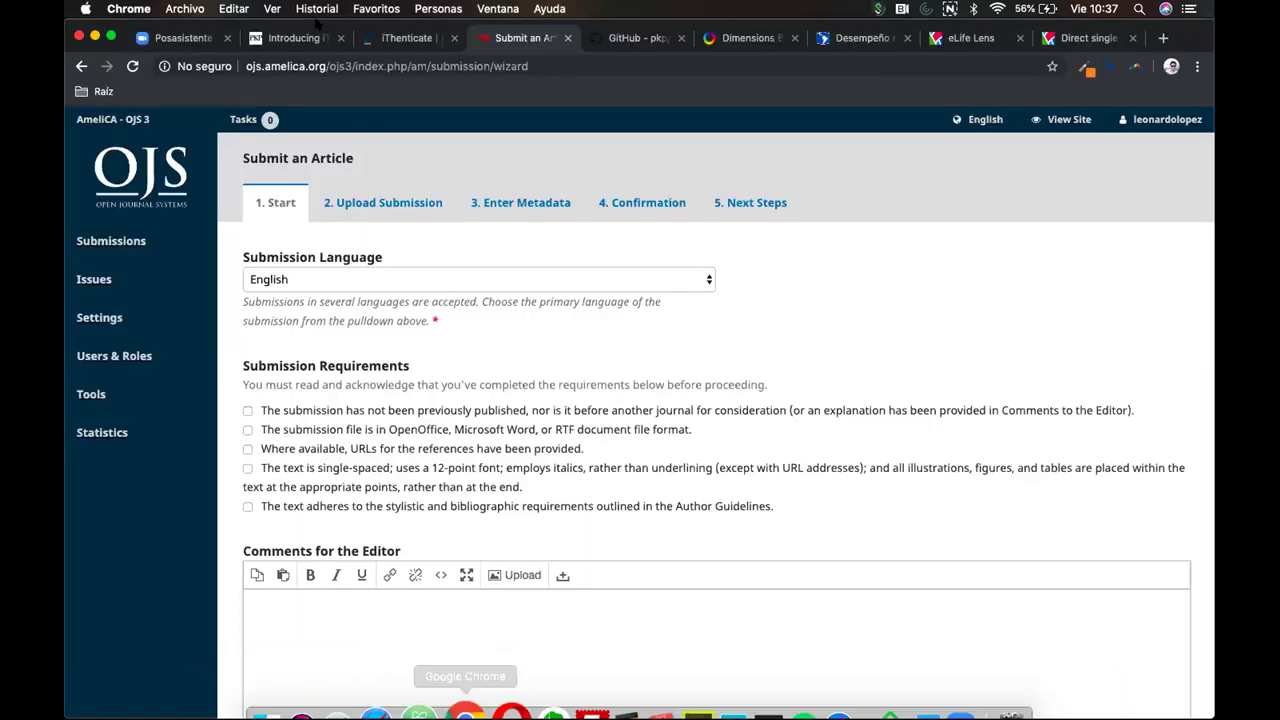
Compare the iThenticate account's My Documents folder with the PKP article's example, and open the article's Submission_21 screenshot at full size.
{"action": "left_click", "coordinate": [300, 38]}
{"action": "left_click", "coordinate": [395, 38]}
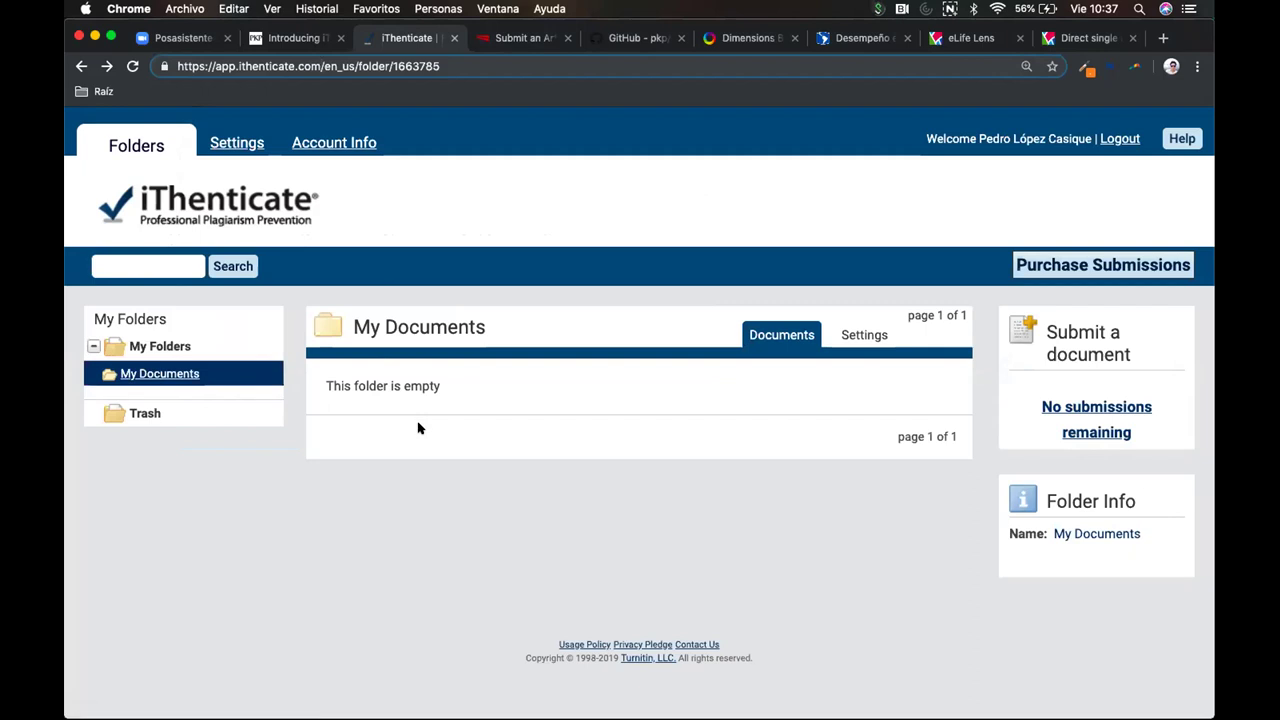
{"action": "left_click", "coordinate": [306, 42]}
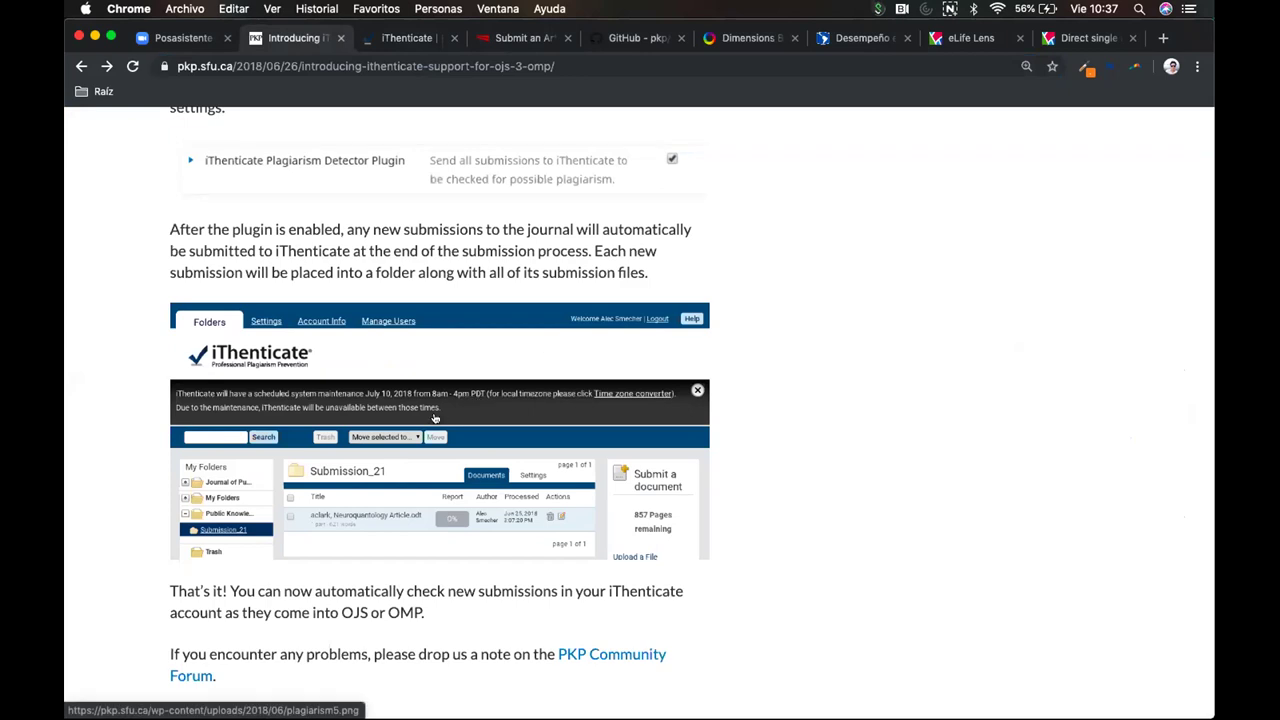
{"action": "scroll", "coordinate": [435, 418], "scroll_direction": "down", "scroll_amount": 2}
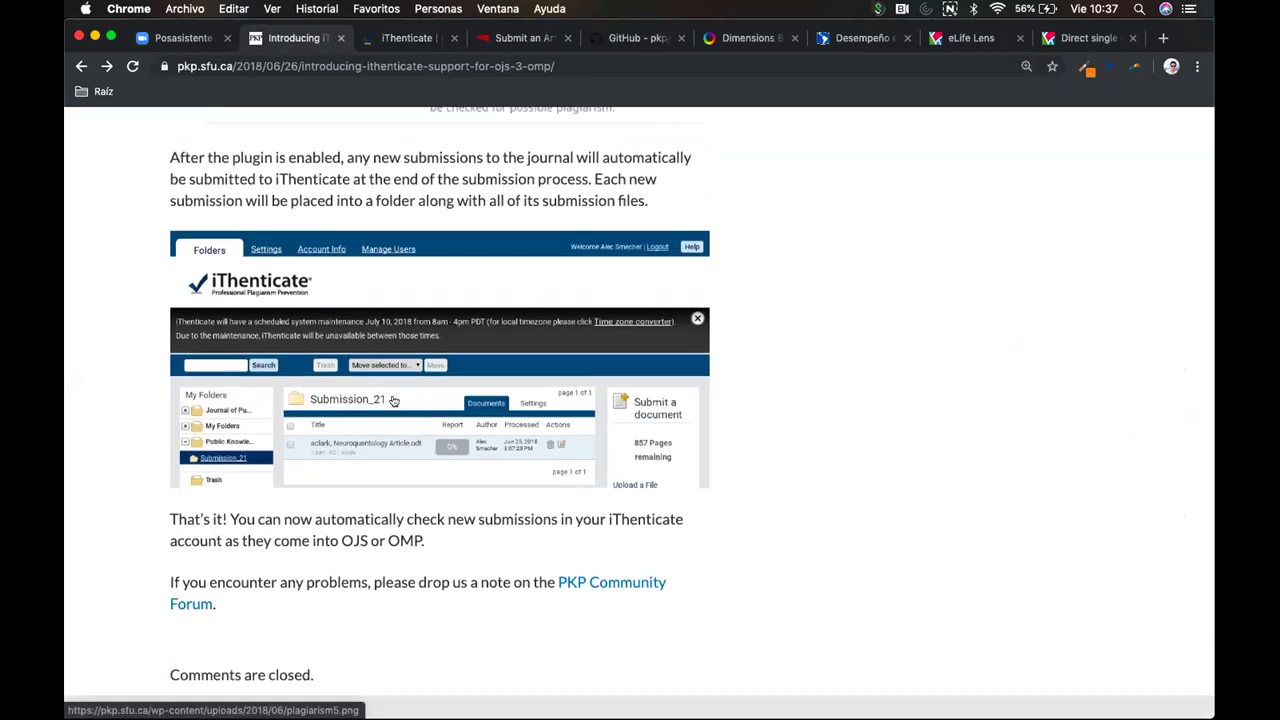
{"action": "left_click", "coordinate": [393, 400]}
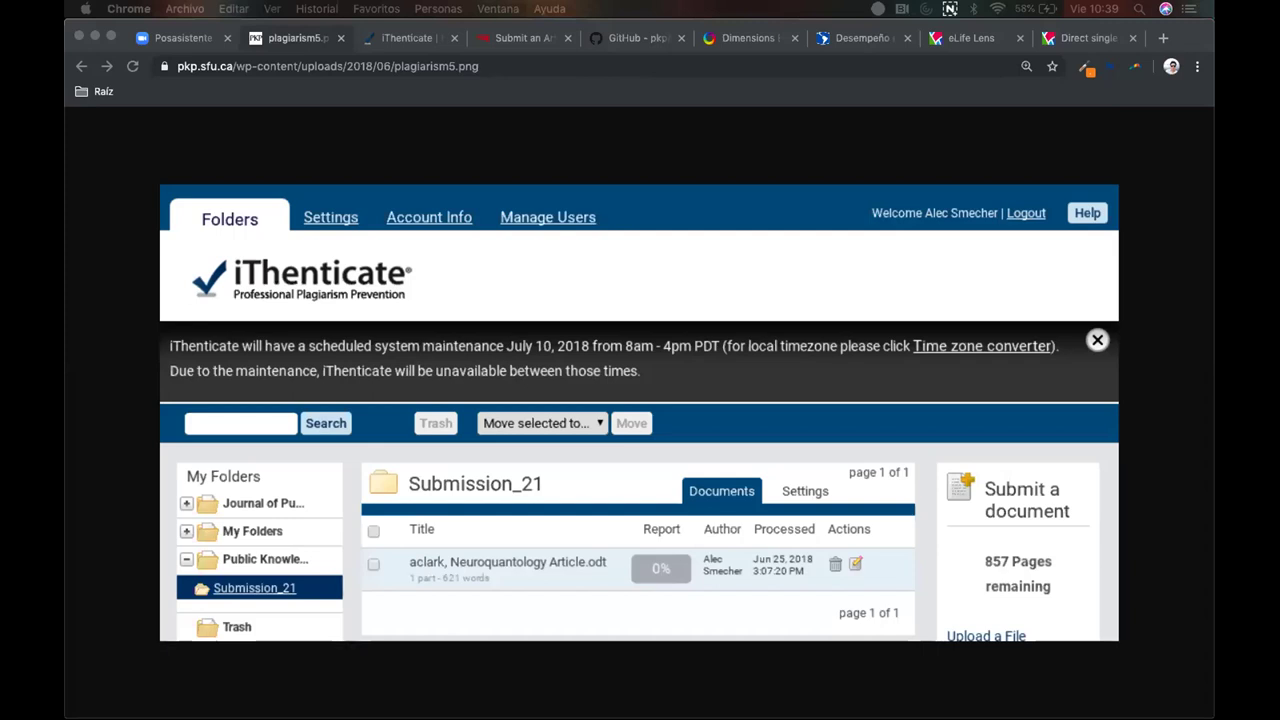
{"action": "left_click", "coordinate": [554, 80]}
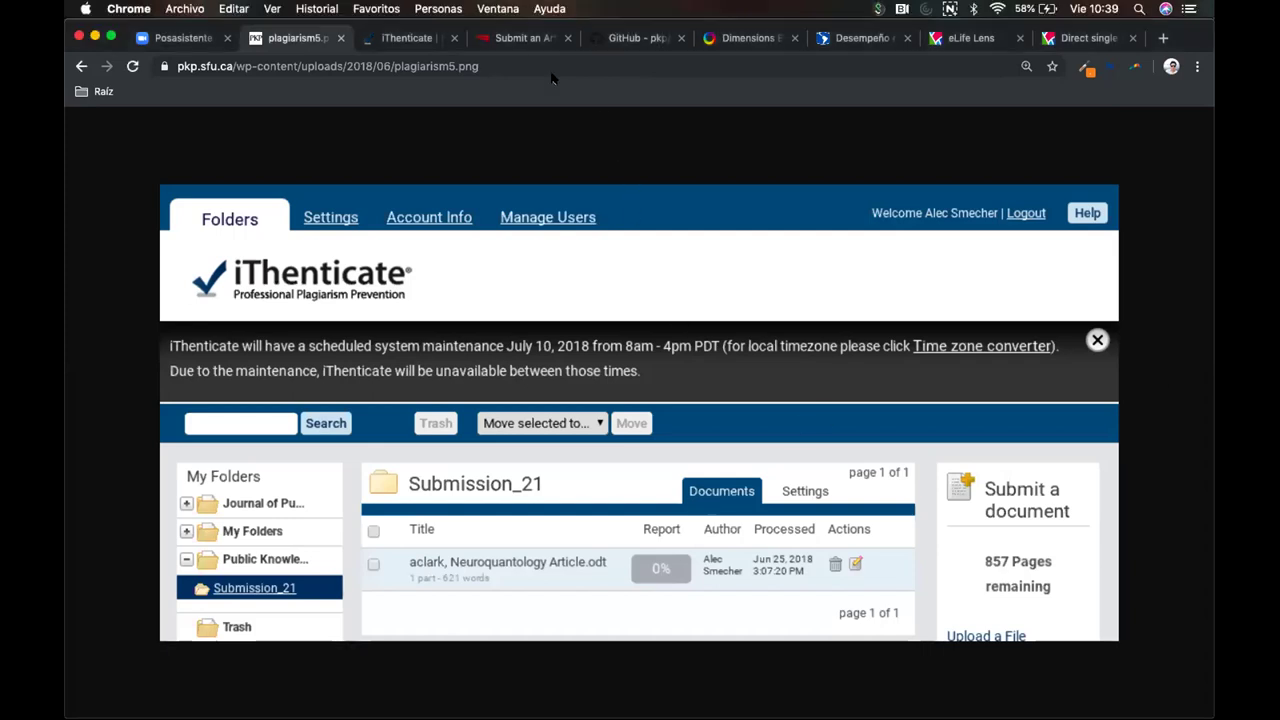
Open the journal's public site from the submission form and view the page of the article "This is the model title of an Acta article".
{"action": "left_click", "coordinate": [506, 40]}
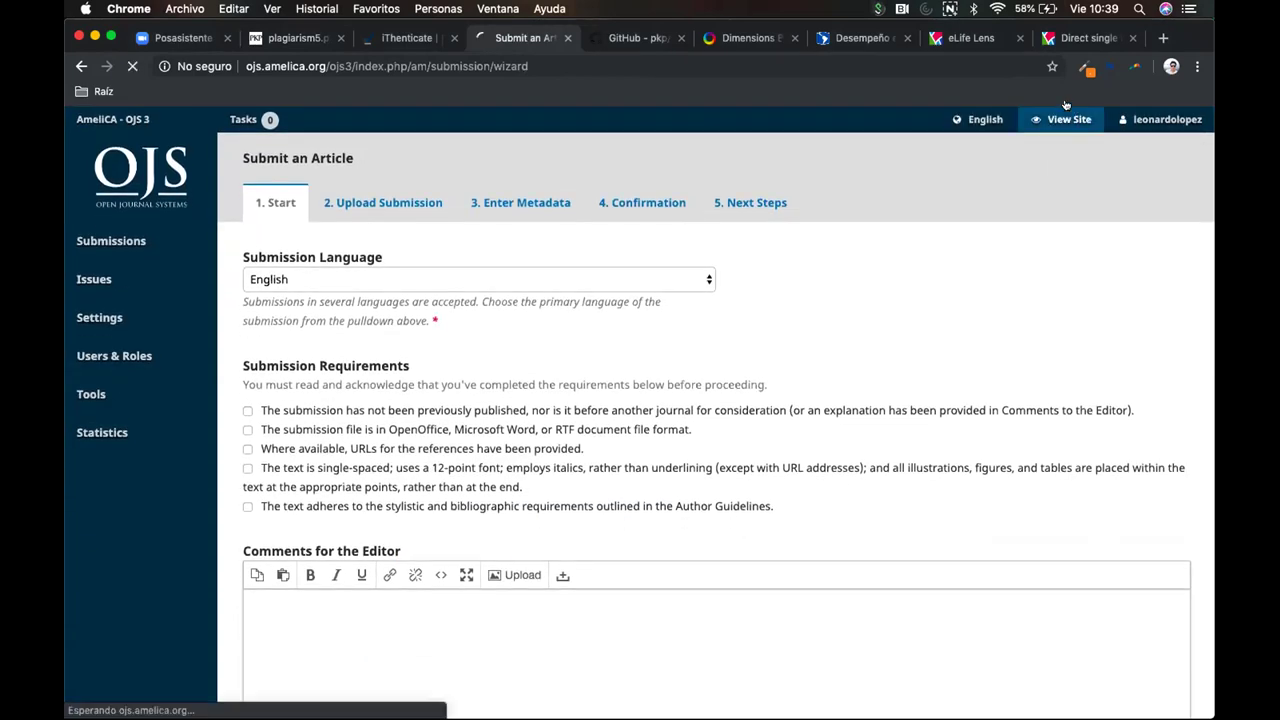
{"action": "left_click", "coordinate": [1066, 112]}
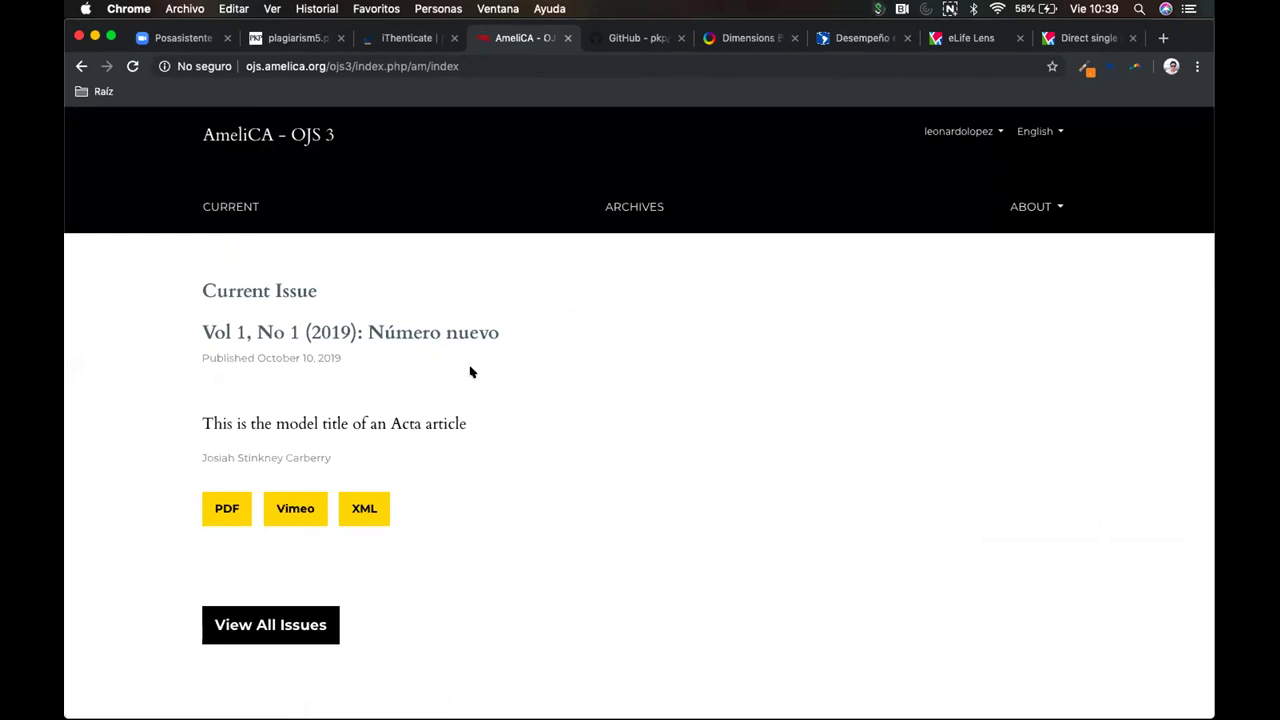
{"action": "left_click", "coordinate": [358, 424]}
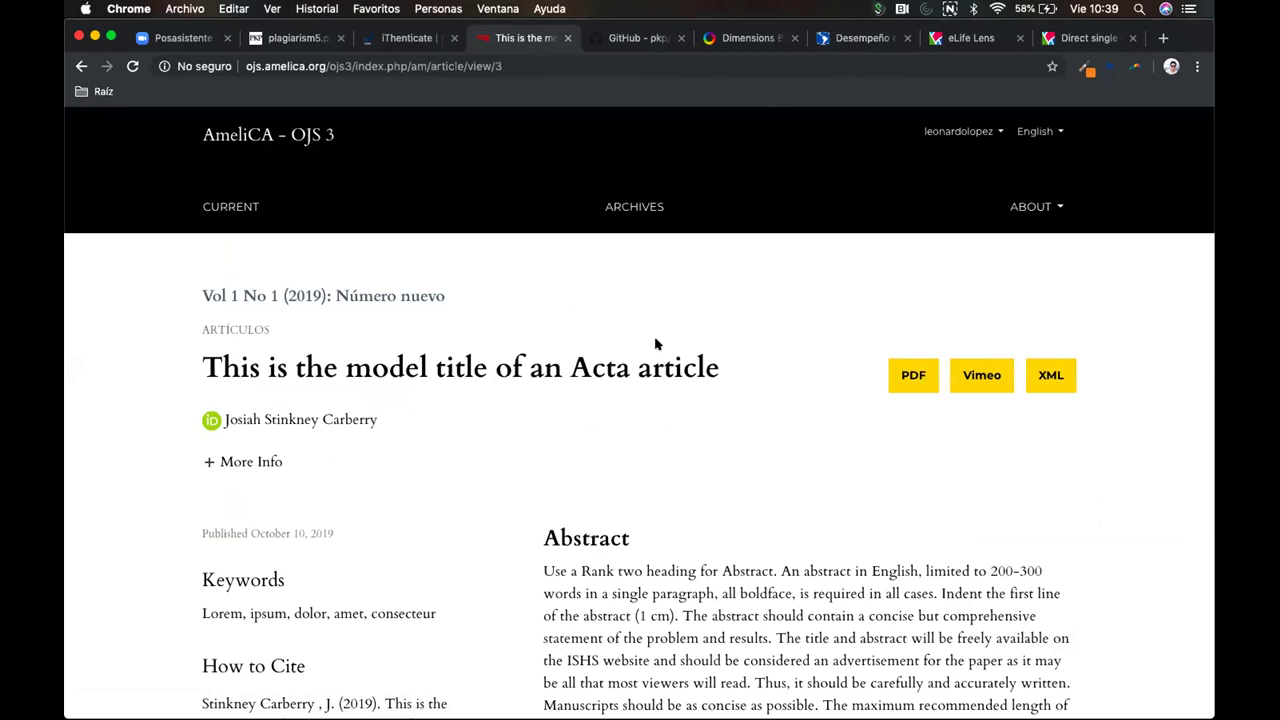
{"action": "scroll", "coordinate": [660, 429], "scroll_direction": "down", "scroll_amount": 3}
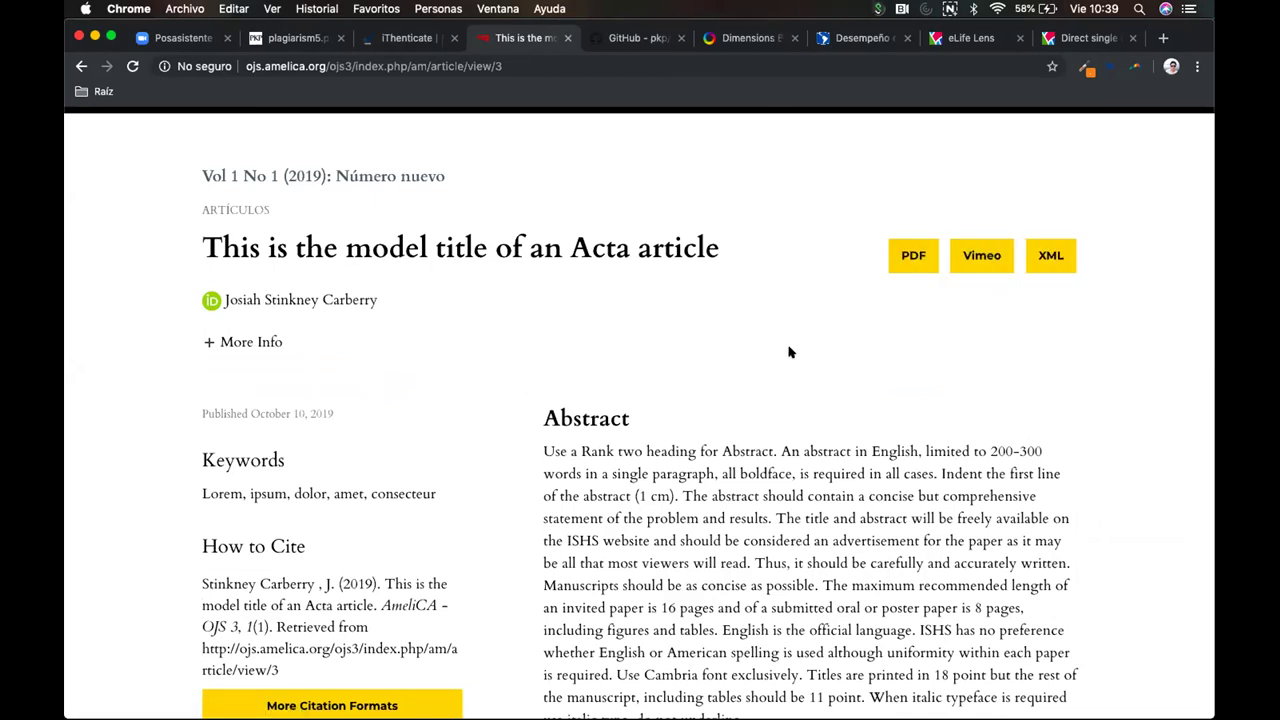
{"action": "scroll", "coordinate": [857, 345], "scroll_direction": "up", "scroll_amount": 2}
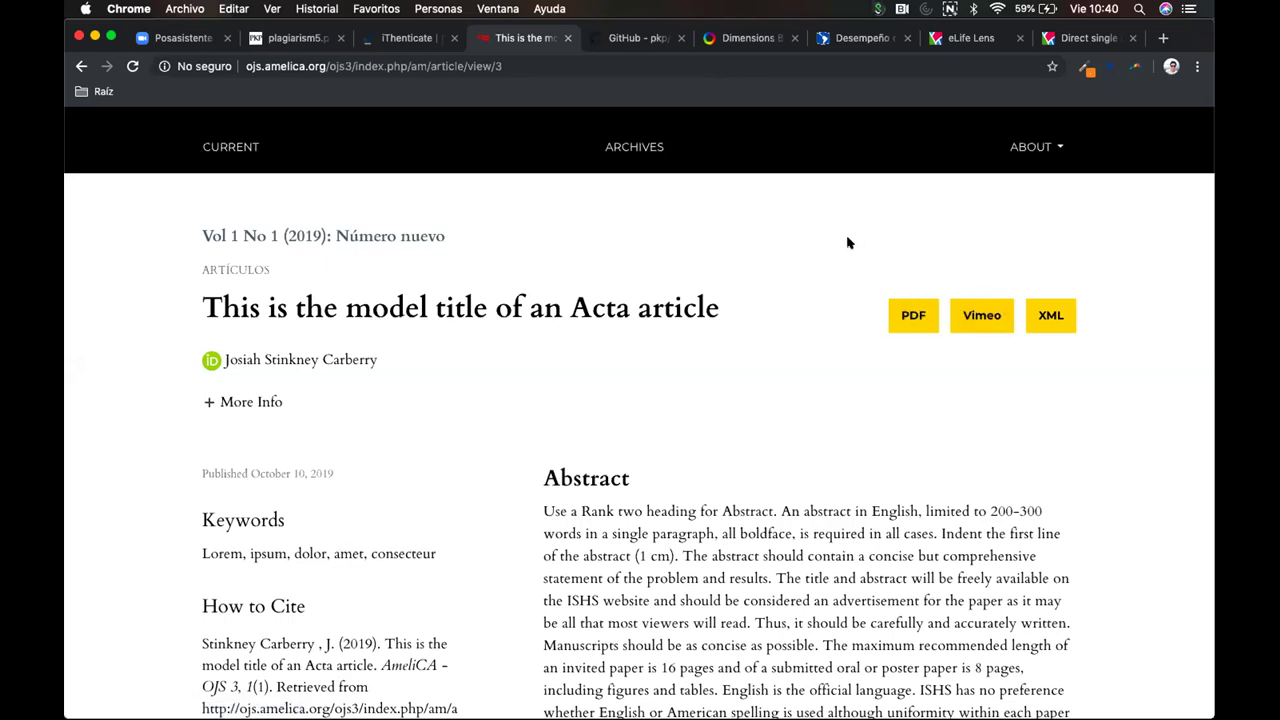
{"action": "left_click", "coordinate": [400, 40]}
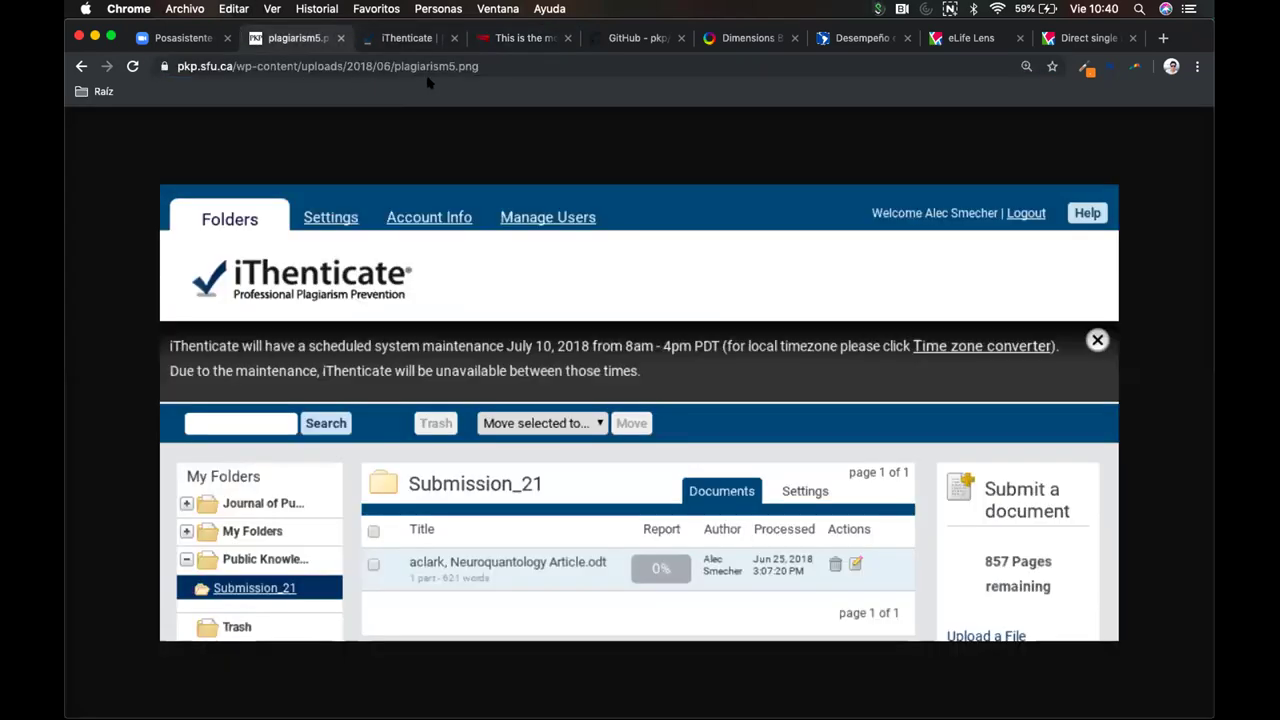
{"action": "left_click", "coordinate": [495, 40]}
{"action": "left_click", "coordinate": [1040, 147]}
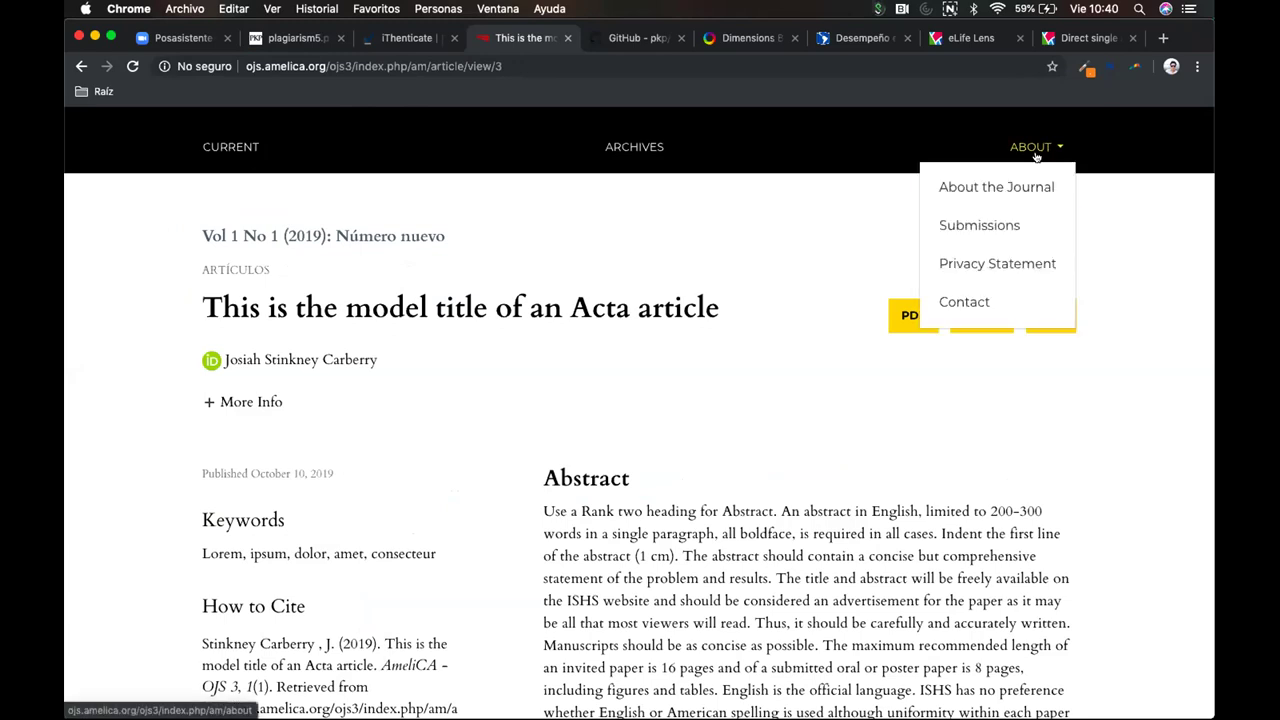
{"action": "left_click", "coordinate": [994, 183]}
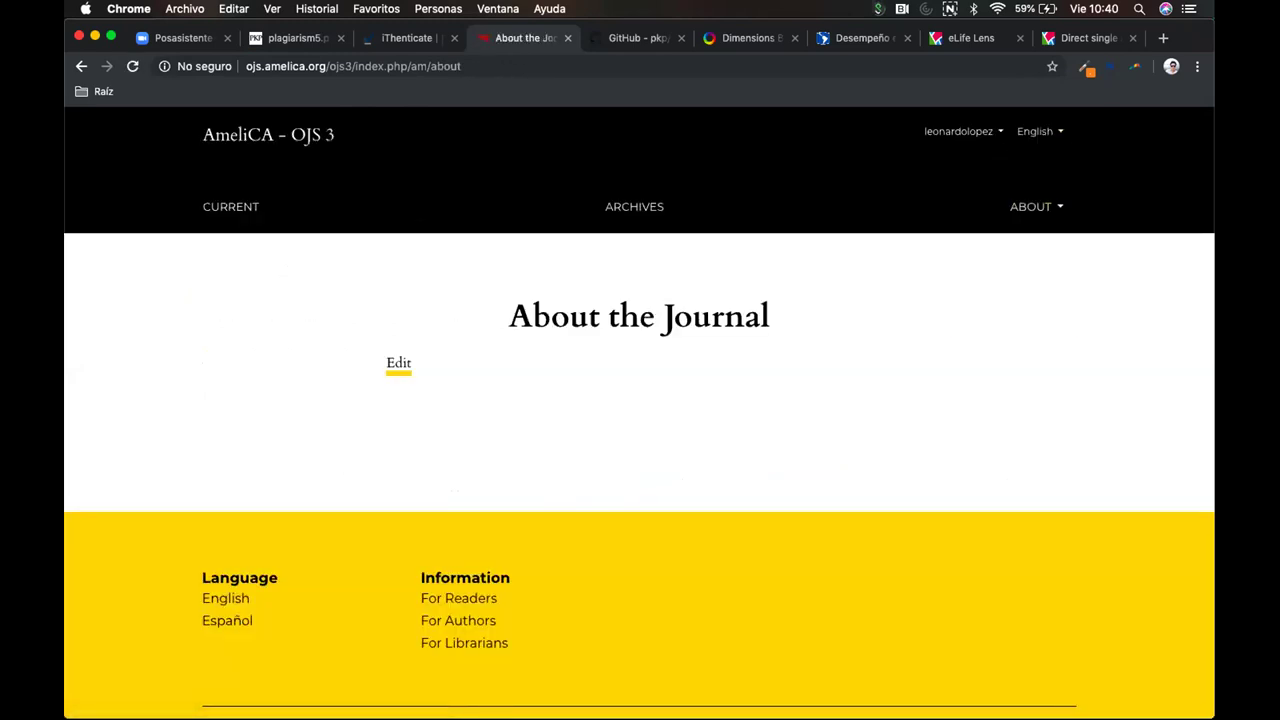
Return to the OJS dashboard and open the archived submission "This is the model title of an Acta article".
{"action": "left_click", "coordinate": [982, 131]}
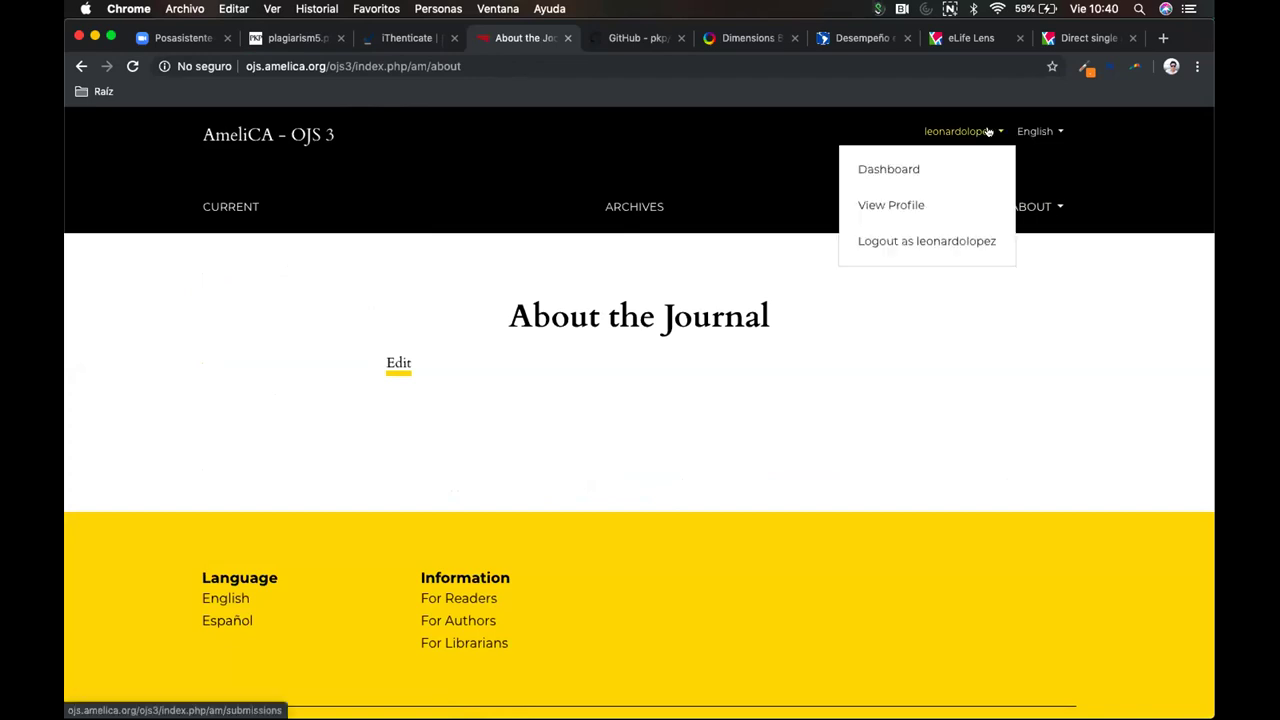
{"action": "left_click", "coordinate": [916, 167]}
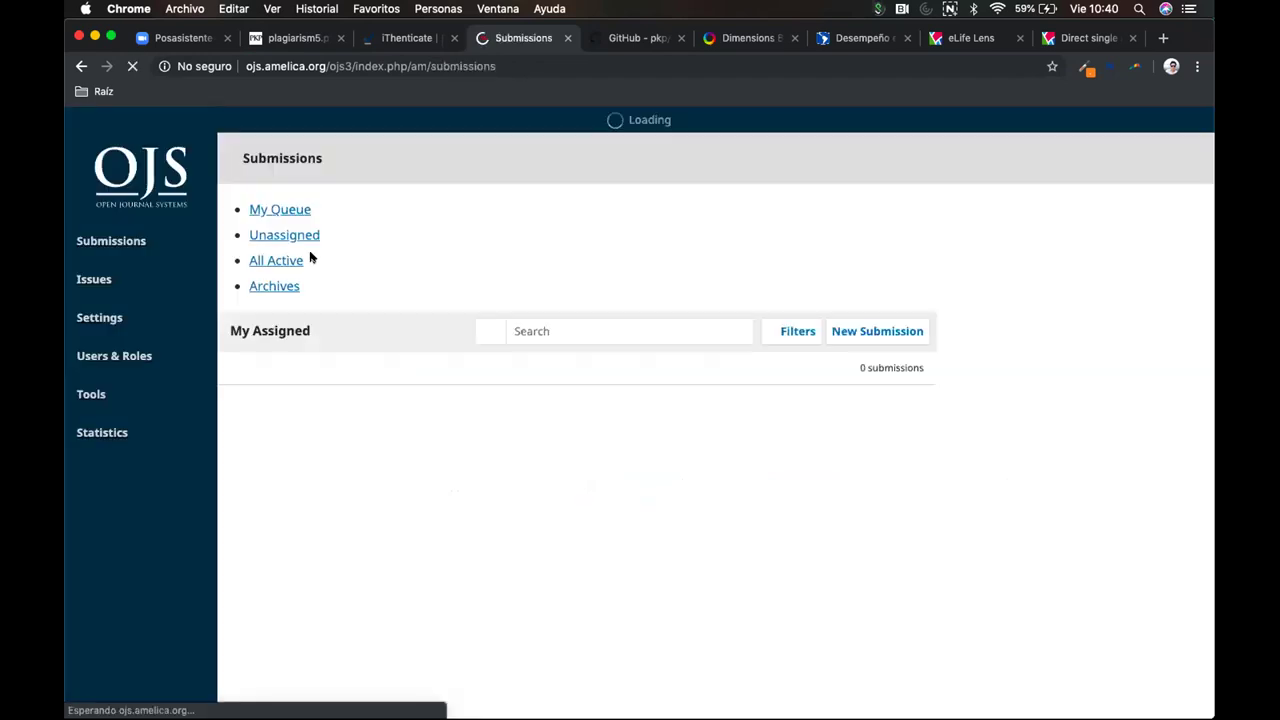
{"action": "left_click", "coordinate": [517, 202]}
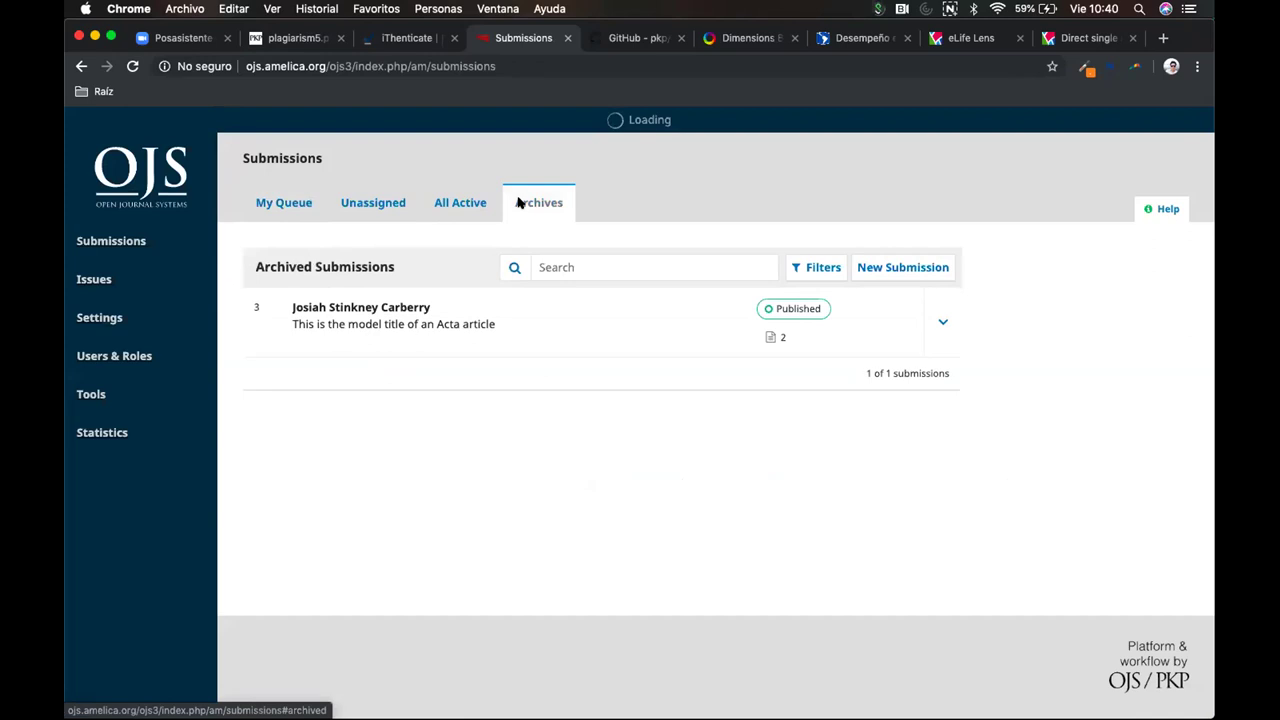
{"action": "left_click", "coordinate": [367, 307]}
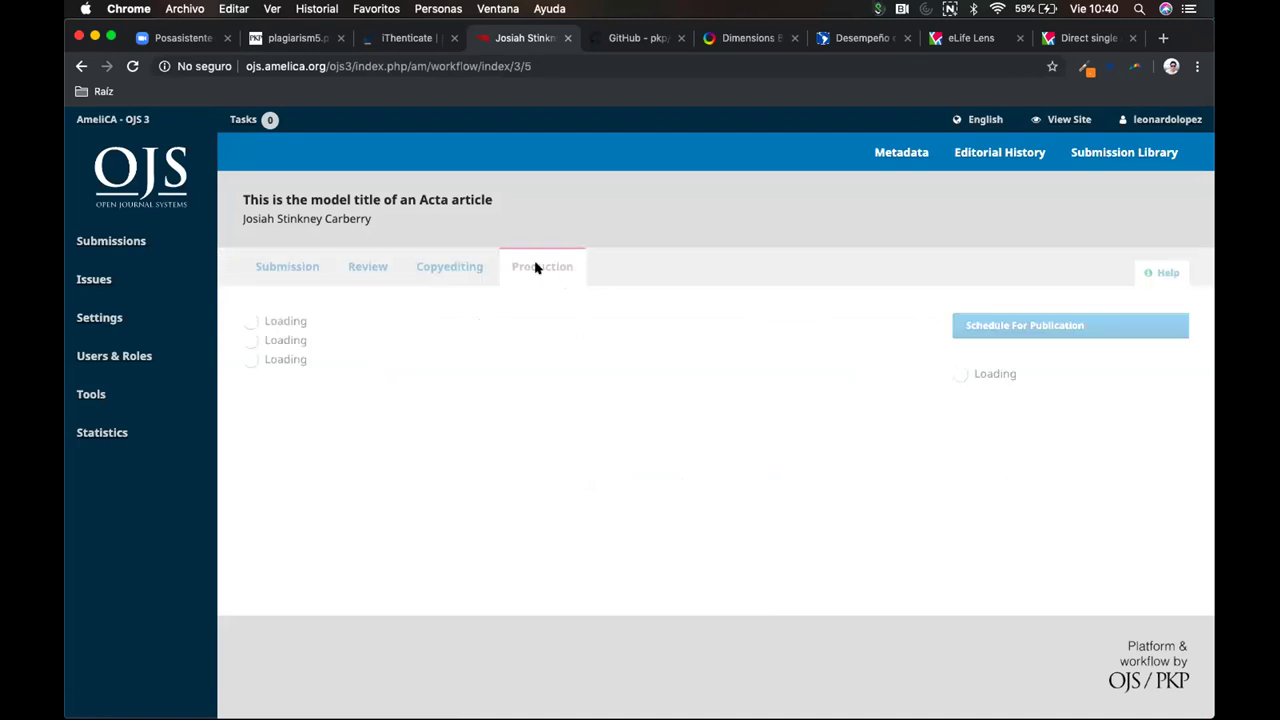
Start a new galley for the article in the production stage and label it YouTube.
{"action": "scroll", "coordinate": [543, 506], "scroll_direction": "down", "scroll_amount": 5}
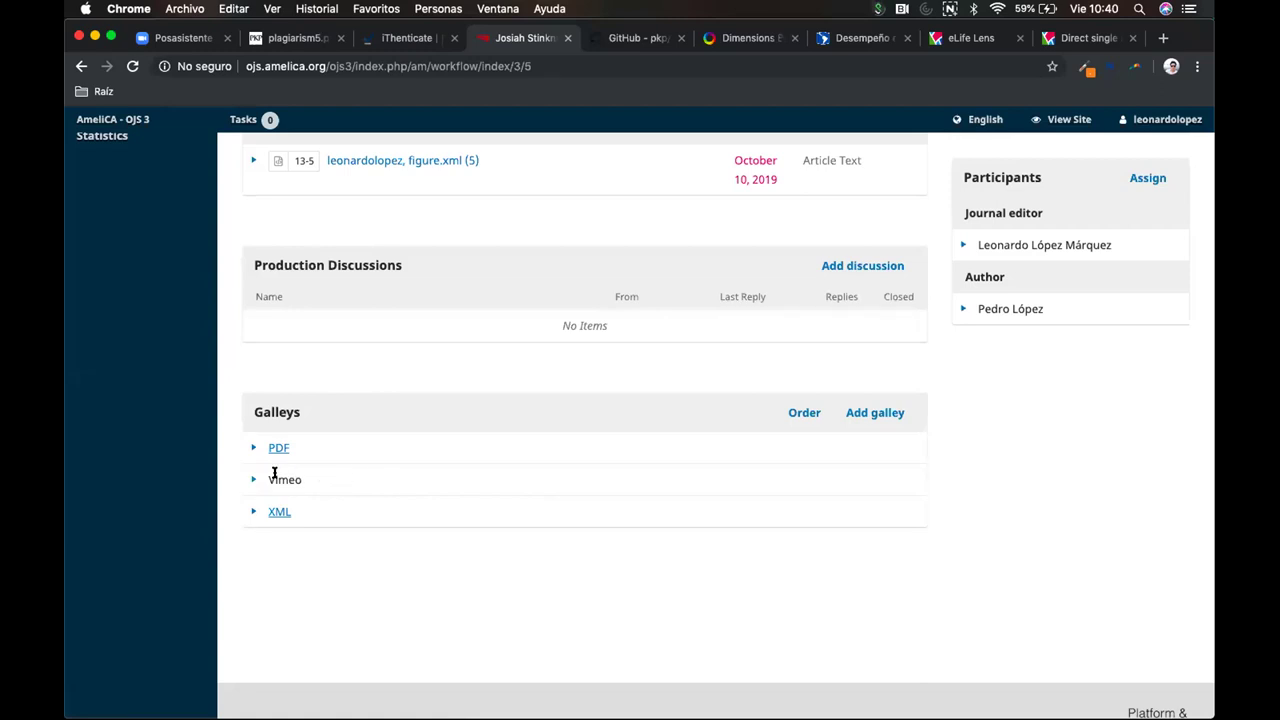
{"action": "left_click", "coordinate": [872, 417]}
{"action": "left_click", "coordinate": [573, 211]}
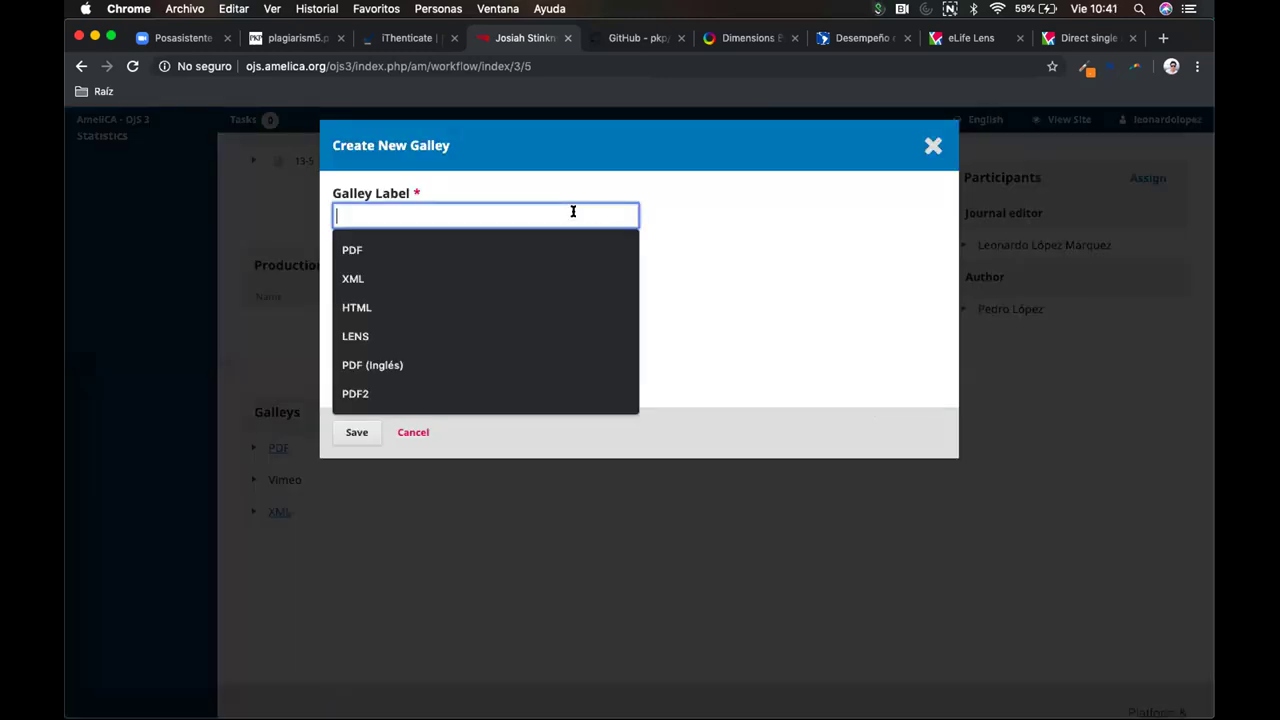
{"action": "type", "text": "Yout"}
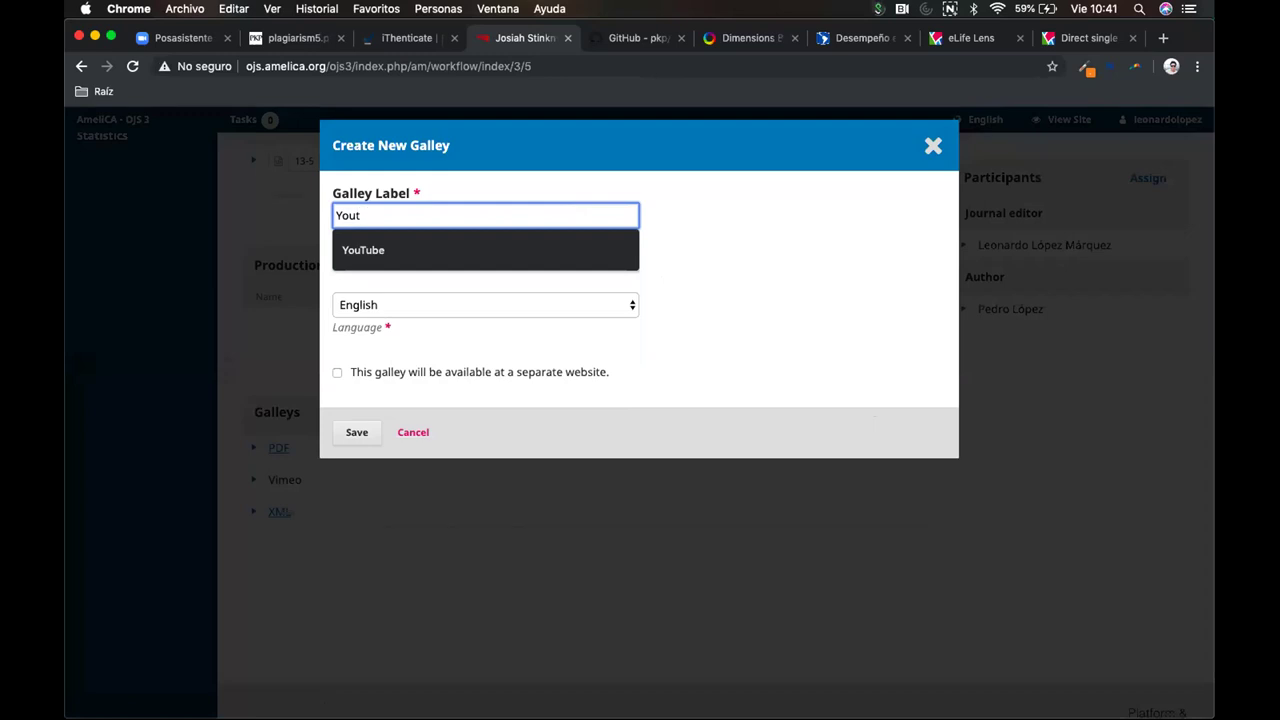
{"action": "left_click", "coordinate": [449, 249]}
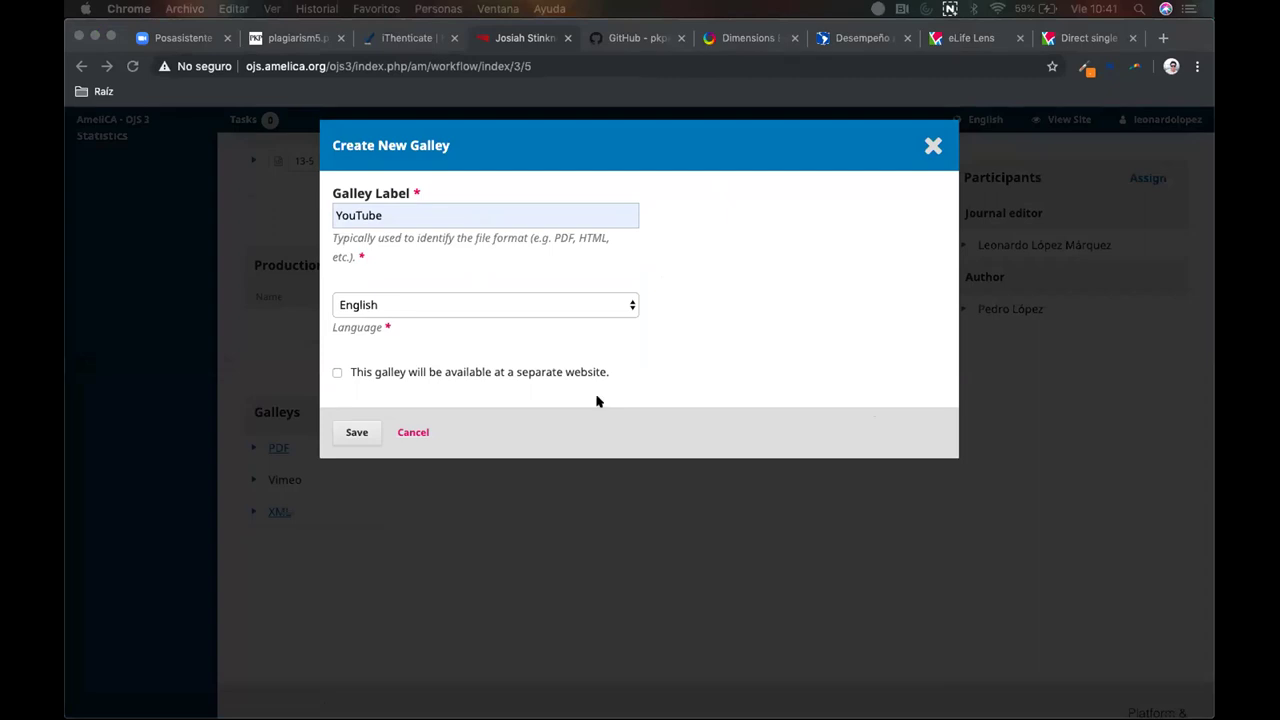
{"action": "left_click", "coordinate": [386, 371]}
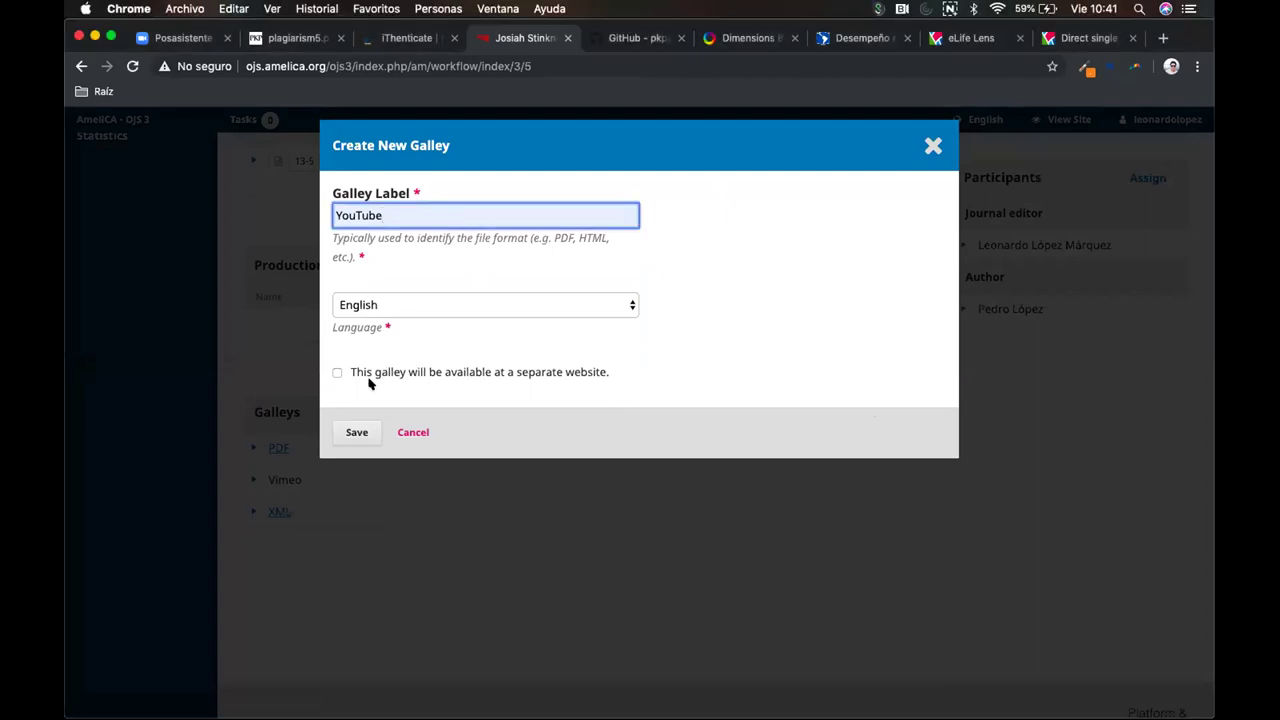
{"action": "left_click", "coordinate": [412, 373]}
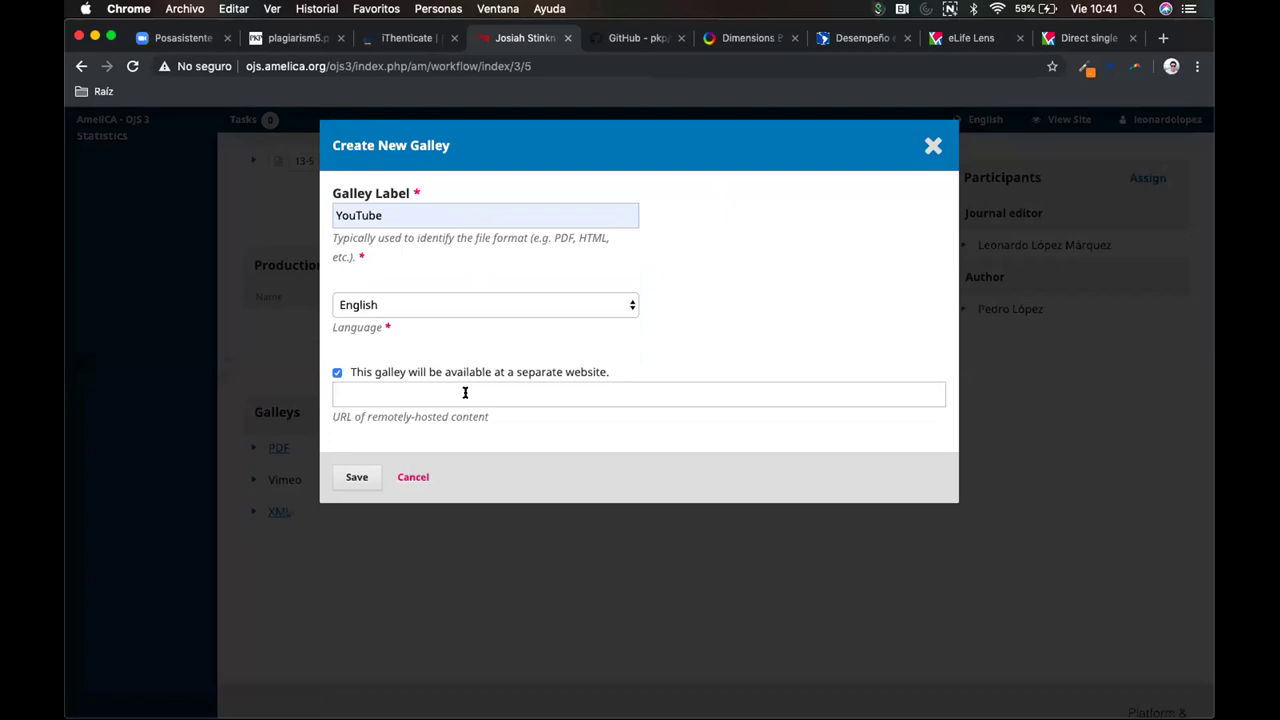
{"action": "left_click", "coordinate": [465, 393]}
{"action": "left_click", "coordinate": [614, 355]}
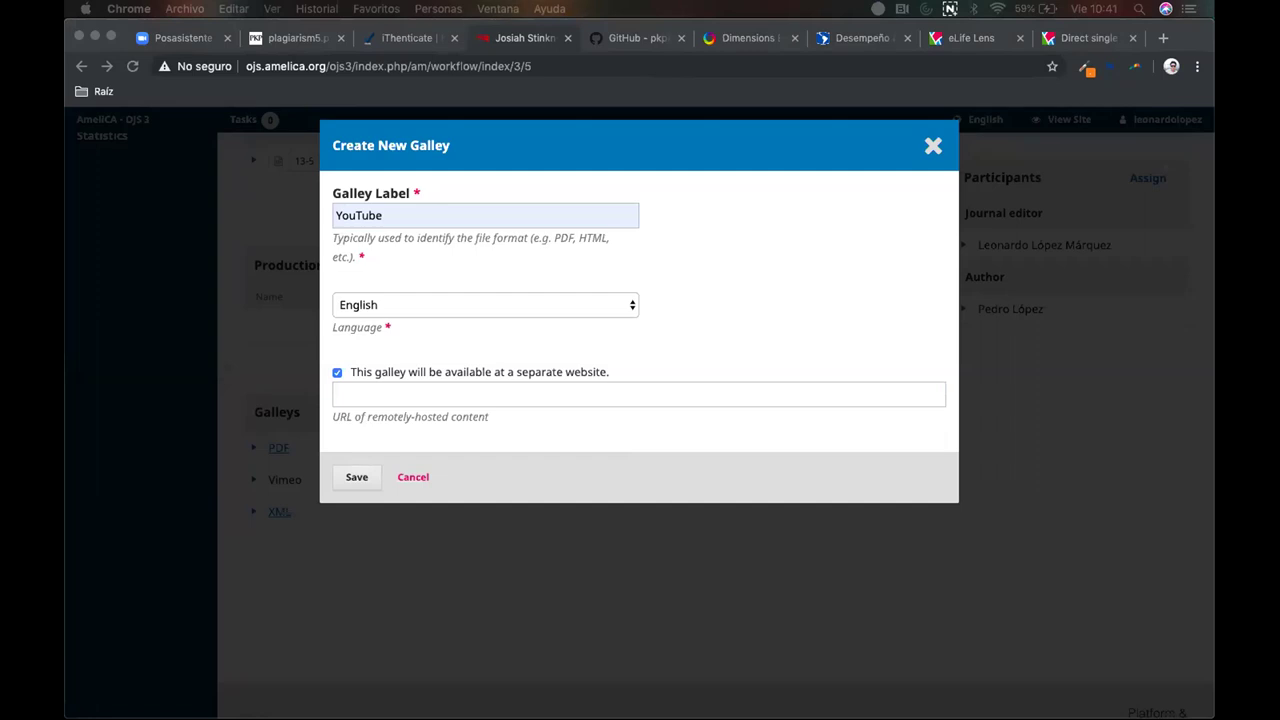
{"action": "left_click", "coordinate": [400, 393]}
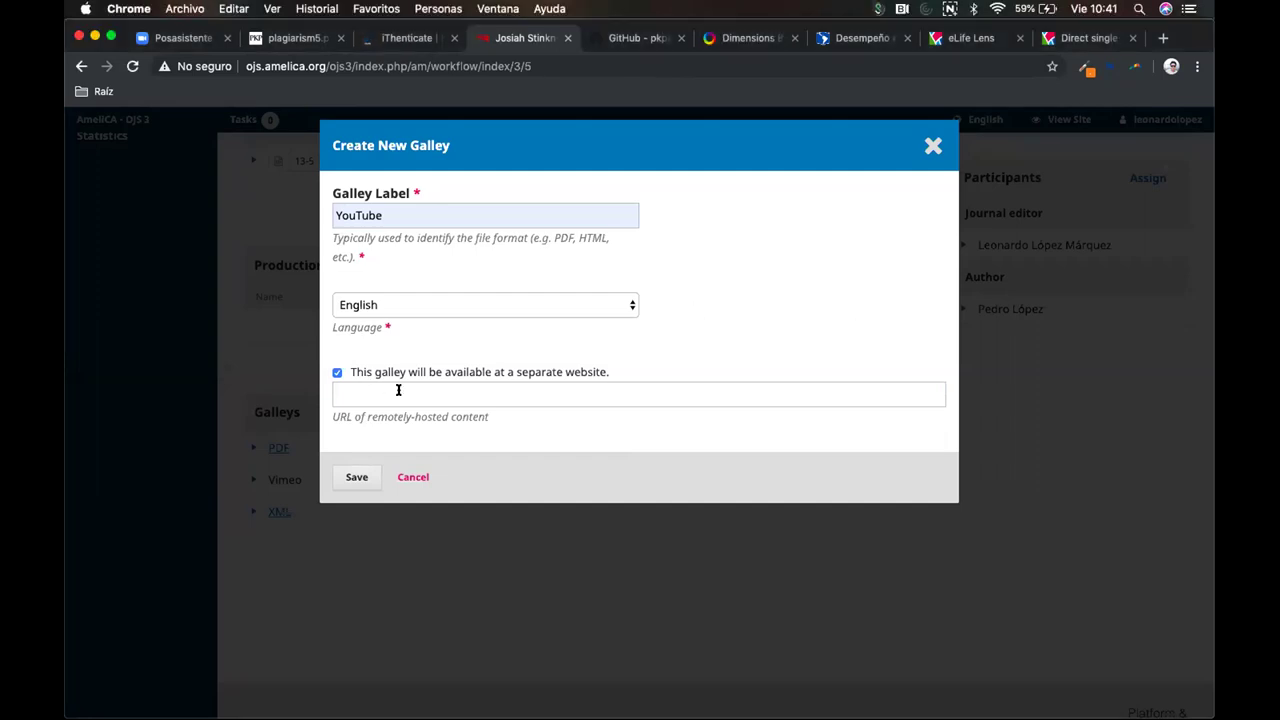
{"action": "type", "text": "https://www.youtube.com/watch?v=bp06h5Vguuk"}
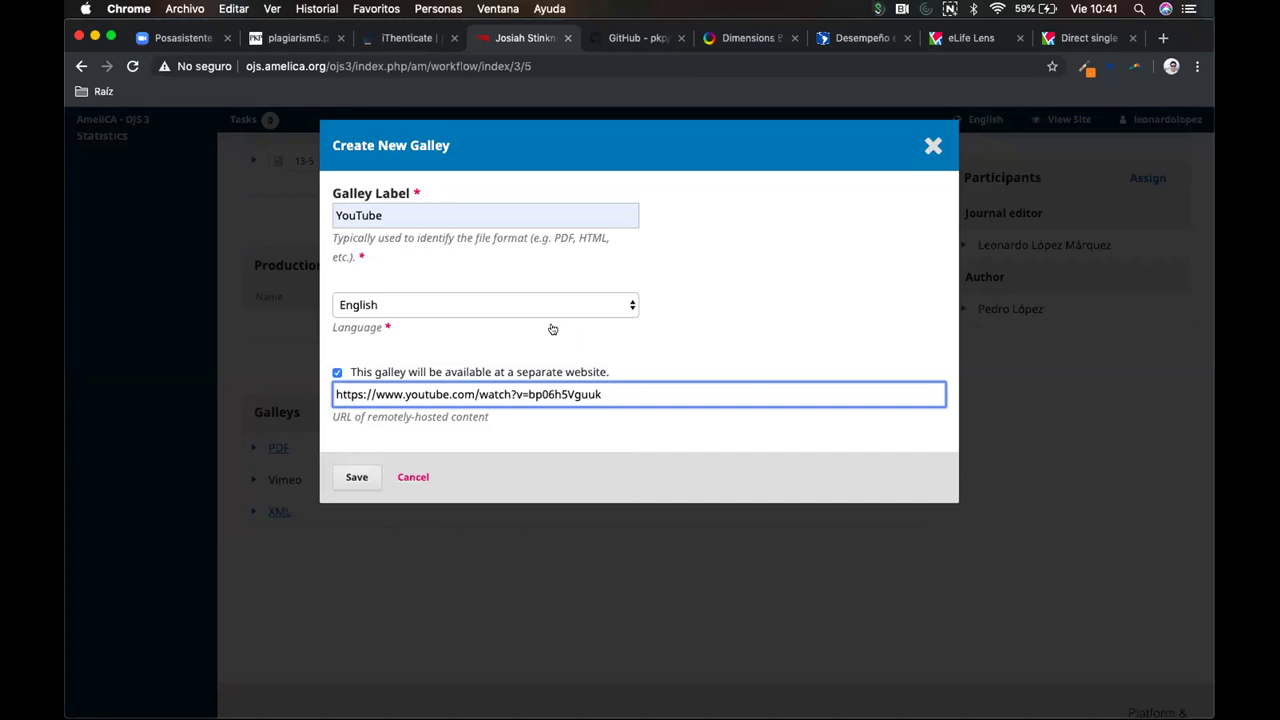
{"action": "left_click", "coordinate": [356, 476]}
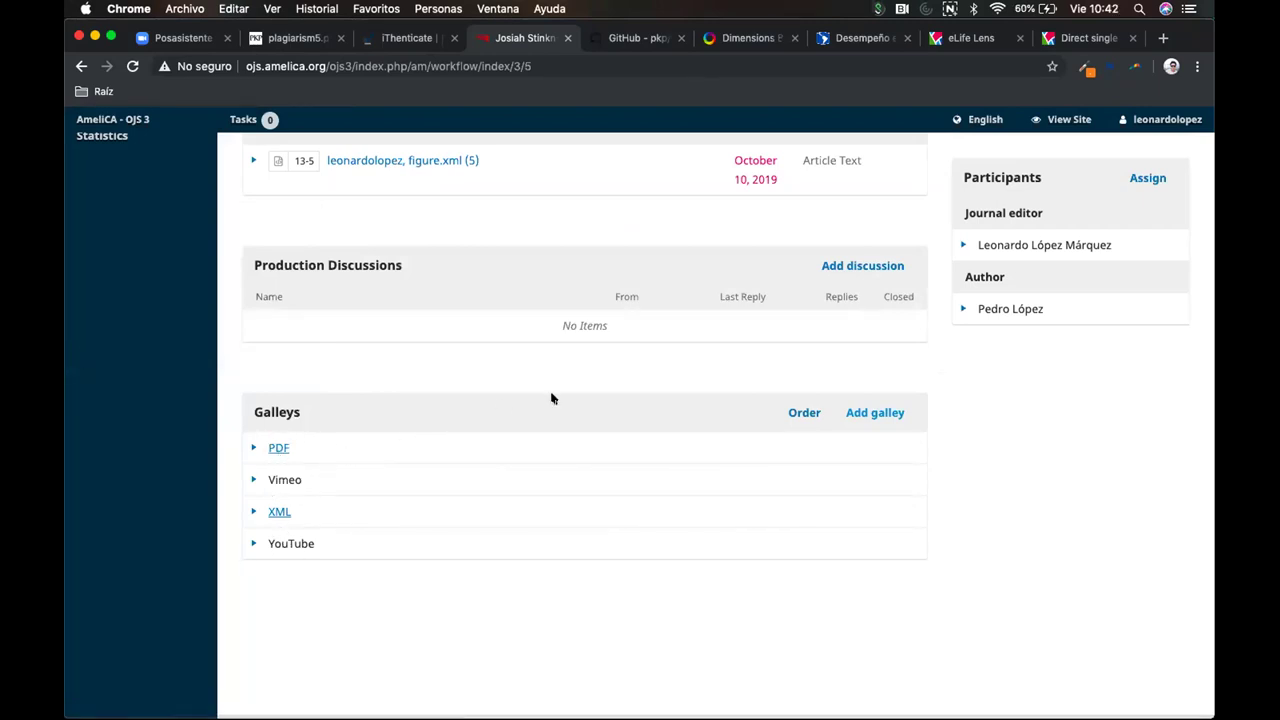
Open the journal's public site and view the page of the article that received the new galley.
{"action": "scroll", "coordinate": [551, 398], "scroll_direction": "up", "scroll_amount": 5}
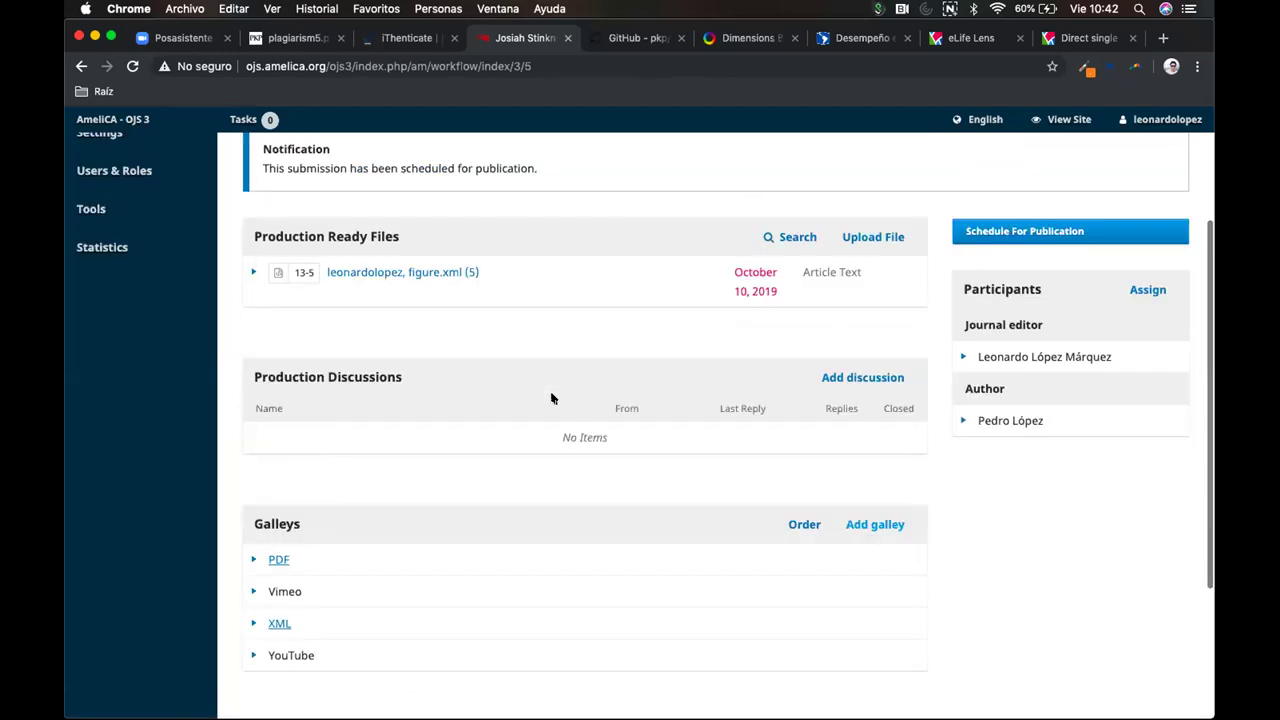
{"action": "left_click", "coordinate": [1053, 119]}
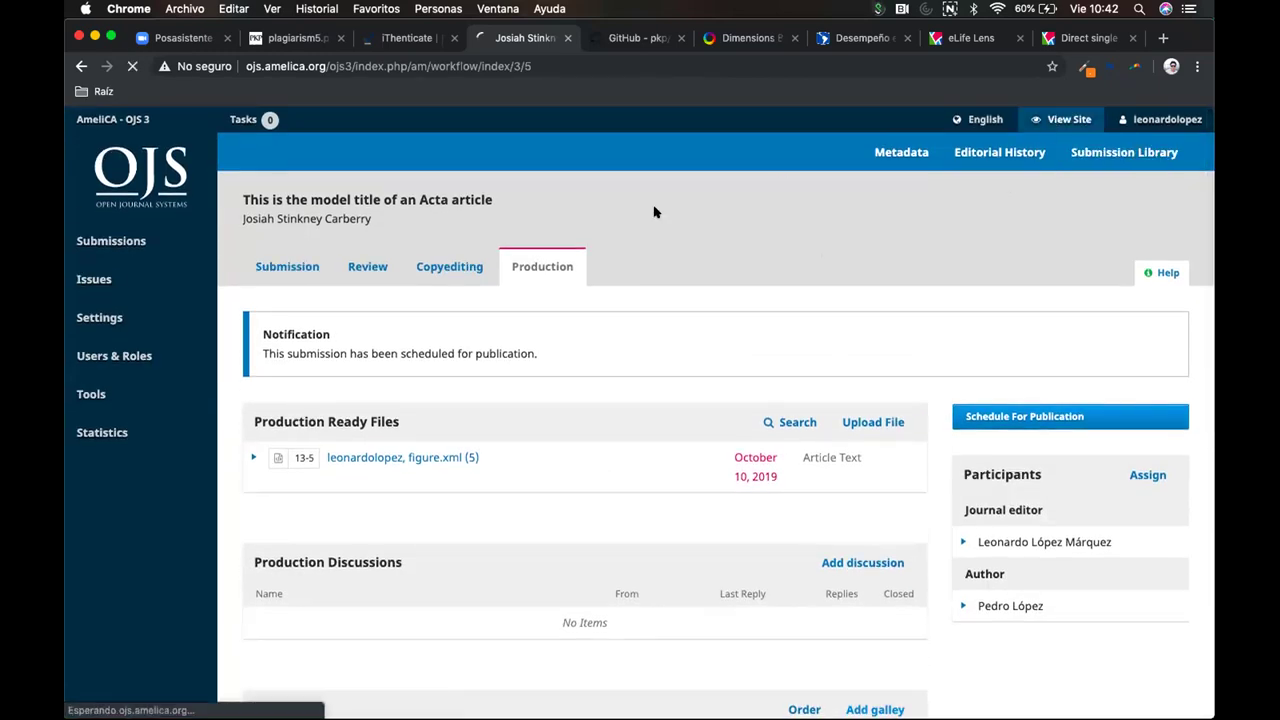
{"action": "scroll", "coordinate": [466, 474], "scroll_direction": "down", "scroll_amount": 2}
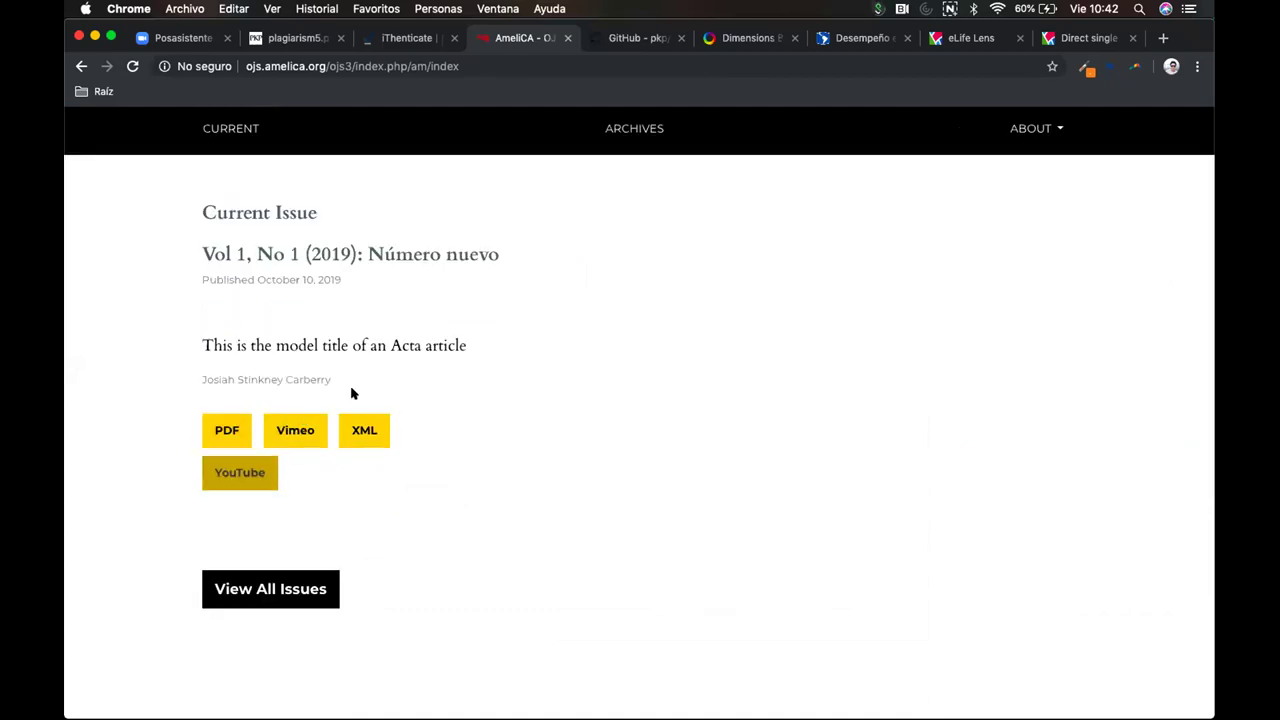
{"action": "left_click", "coordinate": [363, 350]}
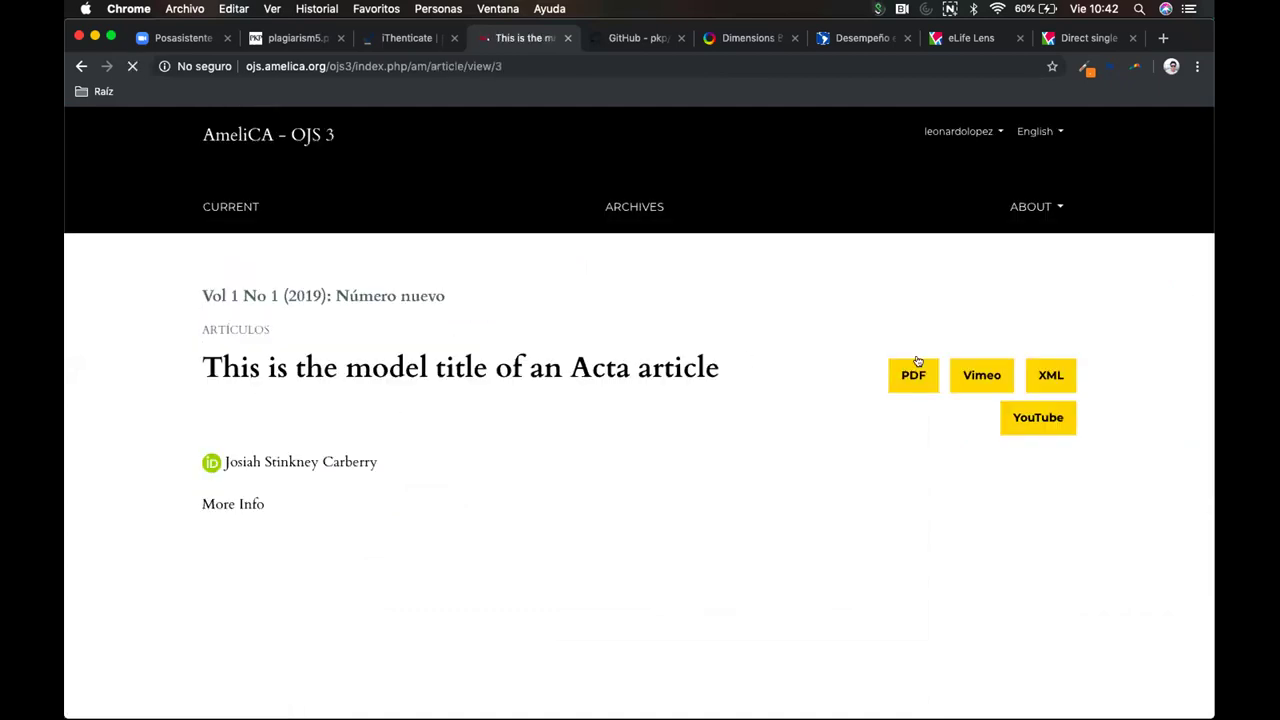
Test the article's Vimeo galley, return to the article page, and open the YouTube galley's video in full screen.
{"action": "left_click", "coordinate": [981, 383]}
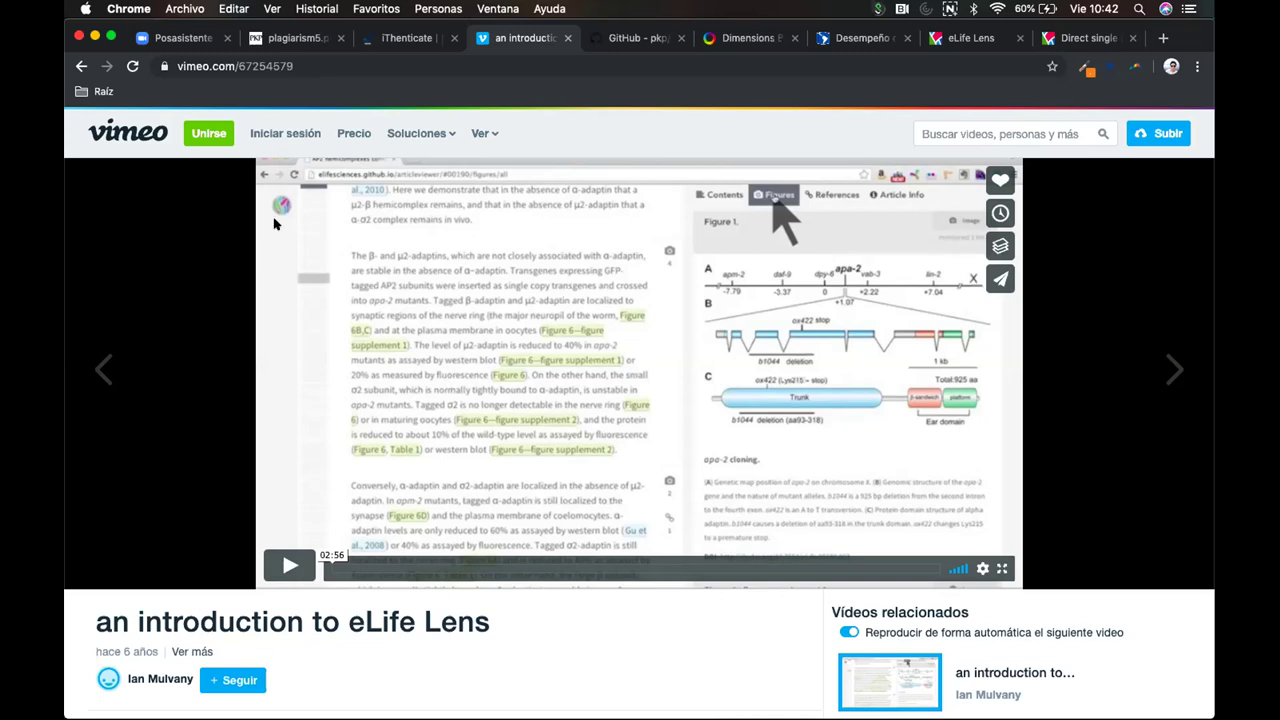
{"action": "left_click", "coordinate": [82, 67]}
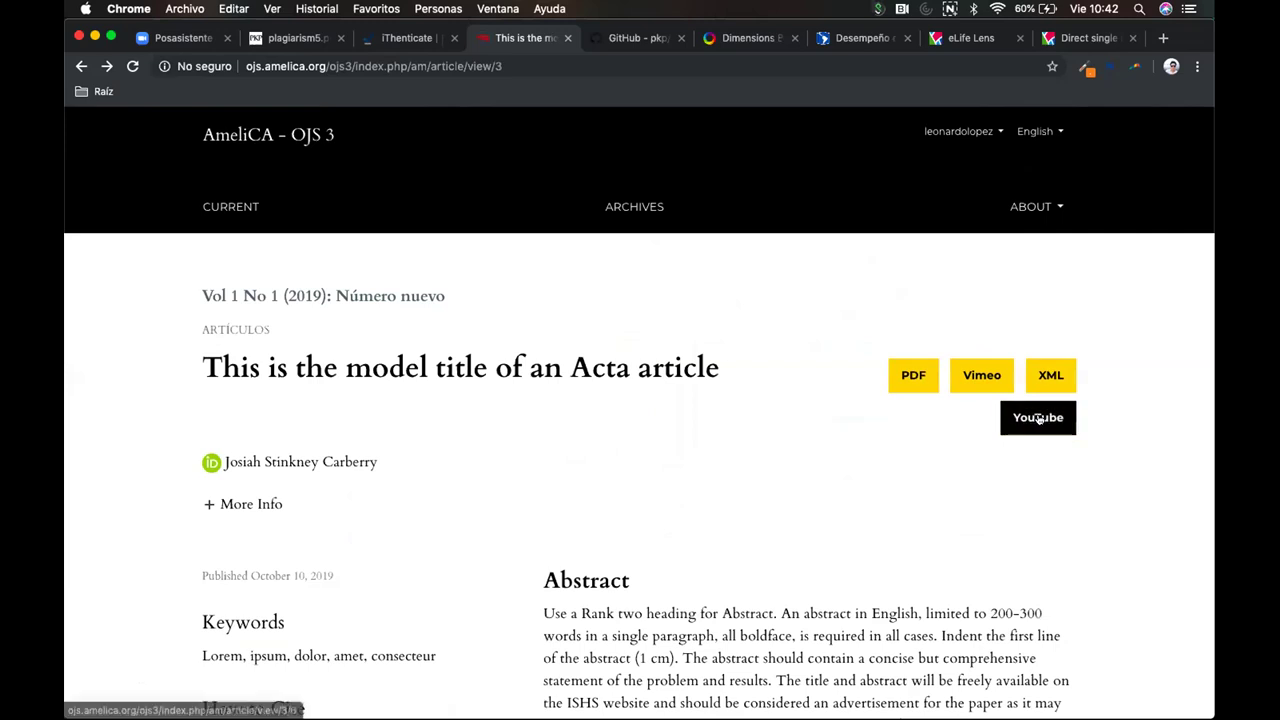
{"action": "left_click", "coordinate": [1038, 418]}
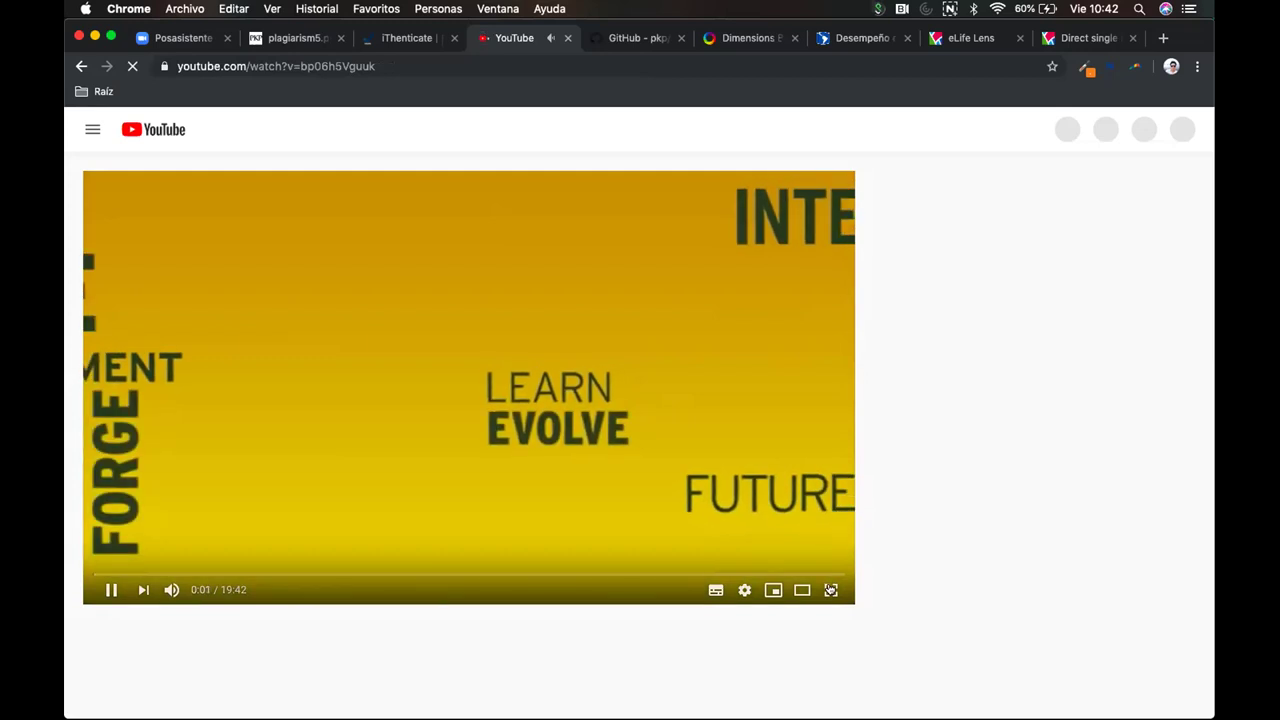
{"action": "left_click", "coordinate": [830, 590]}
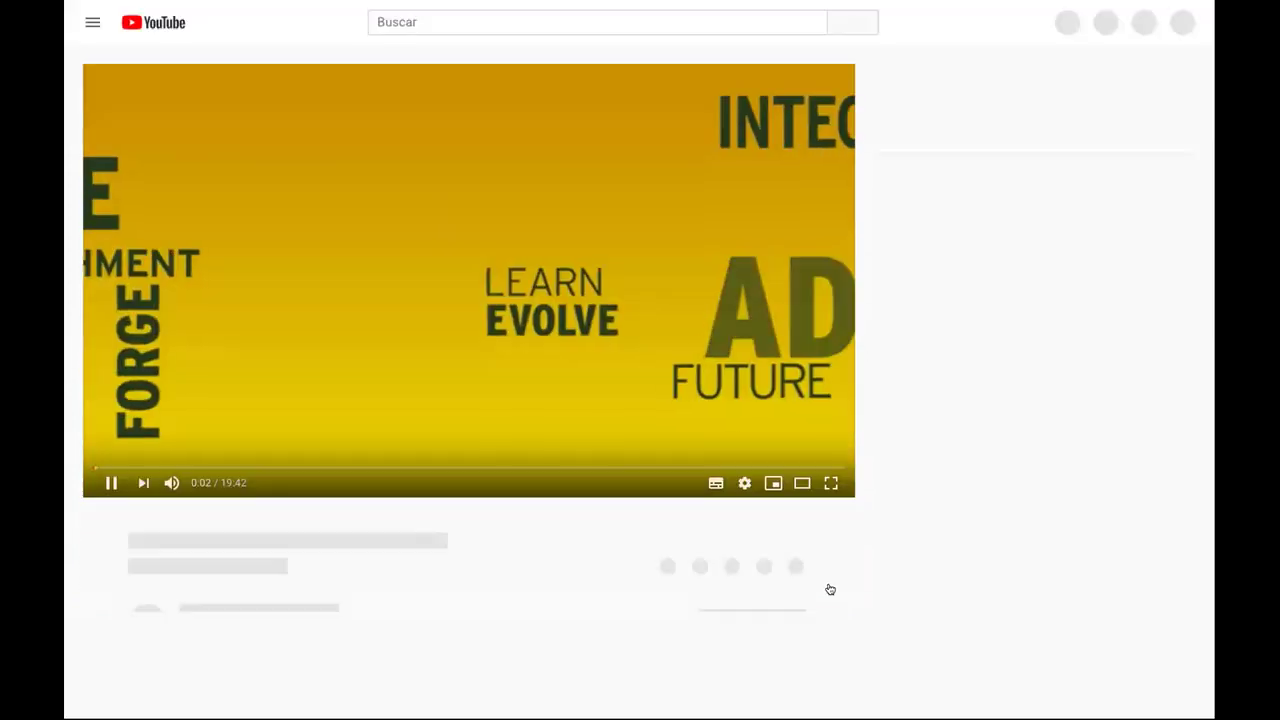